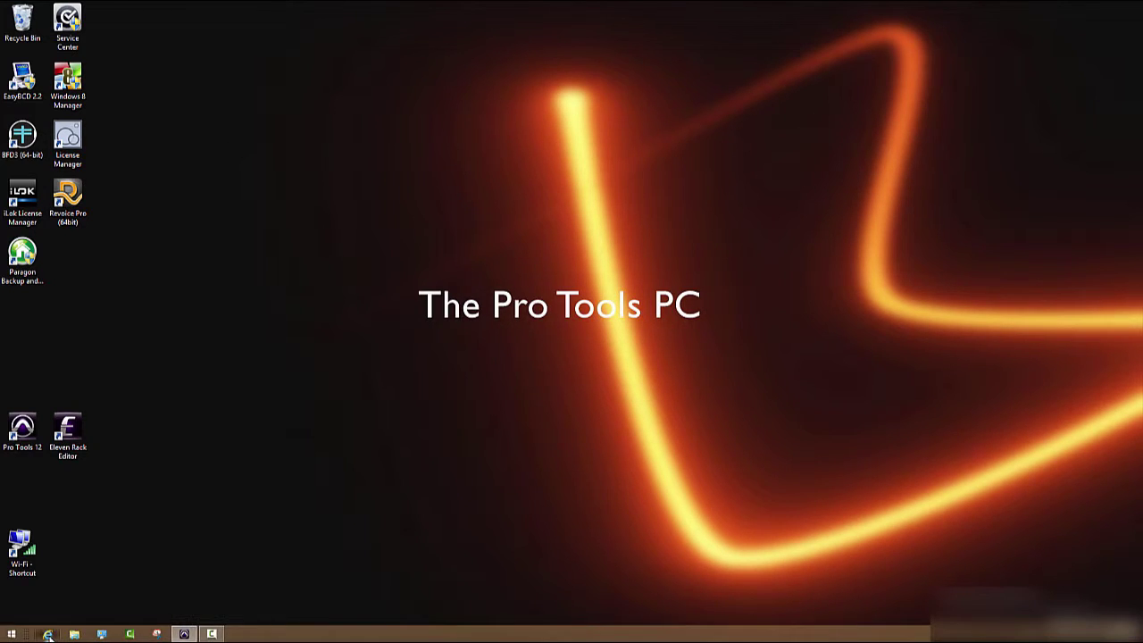
Search Google for "pt trasher" in Internet Explorer and open the Trasher page of The Pro Tools PC - USA
click(47, 632)
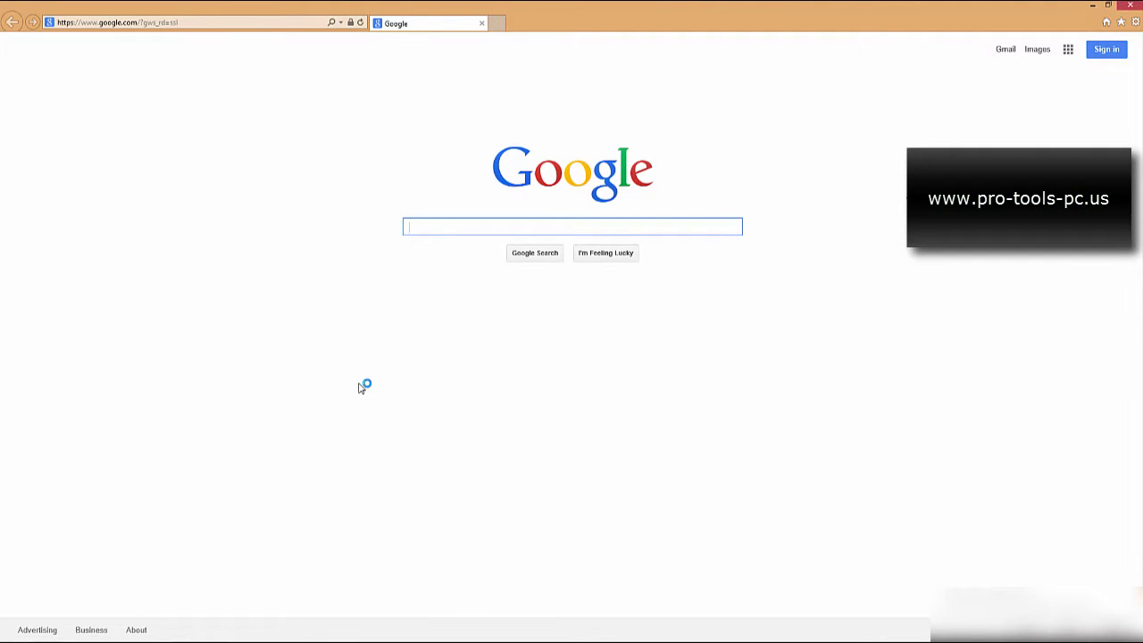
text(pt tr)
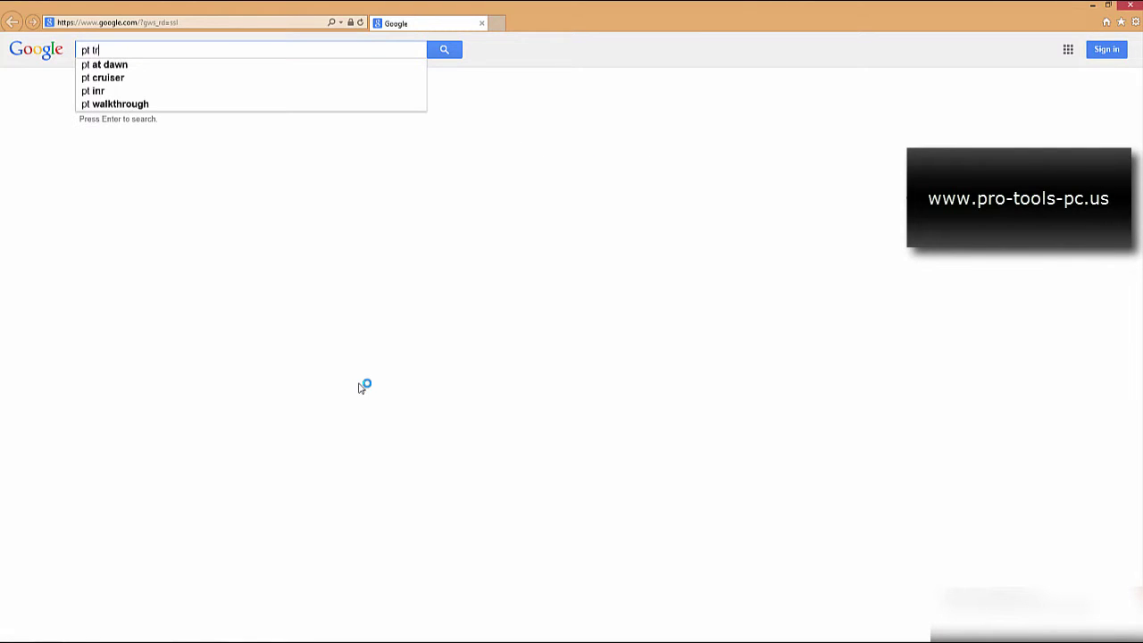
text(asher)
key(Return)
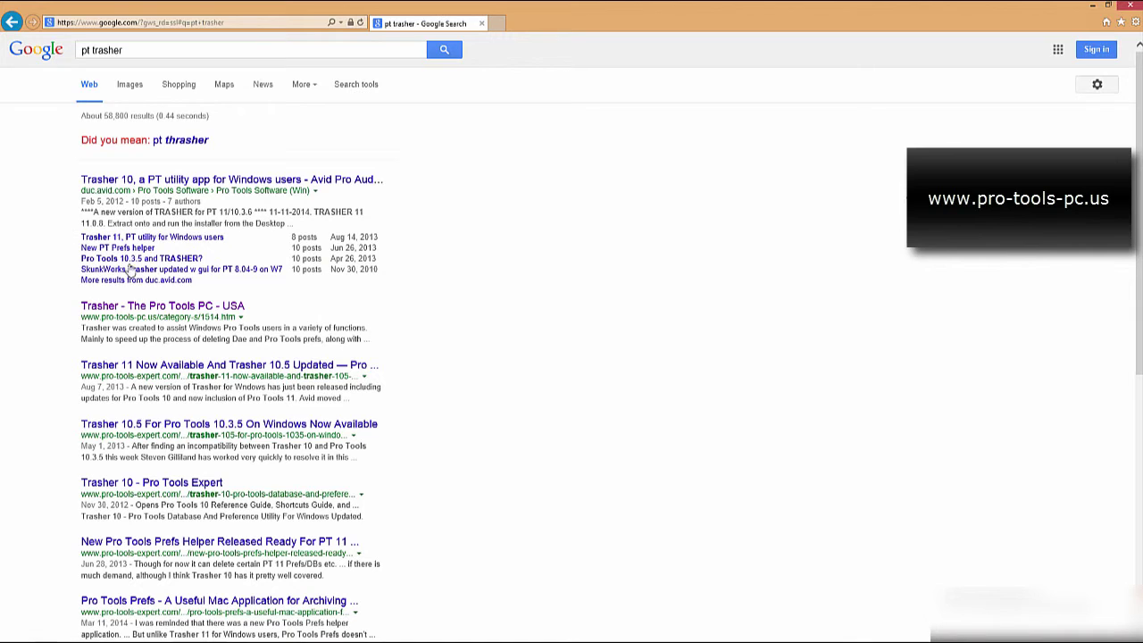
click(148, 310)
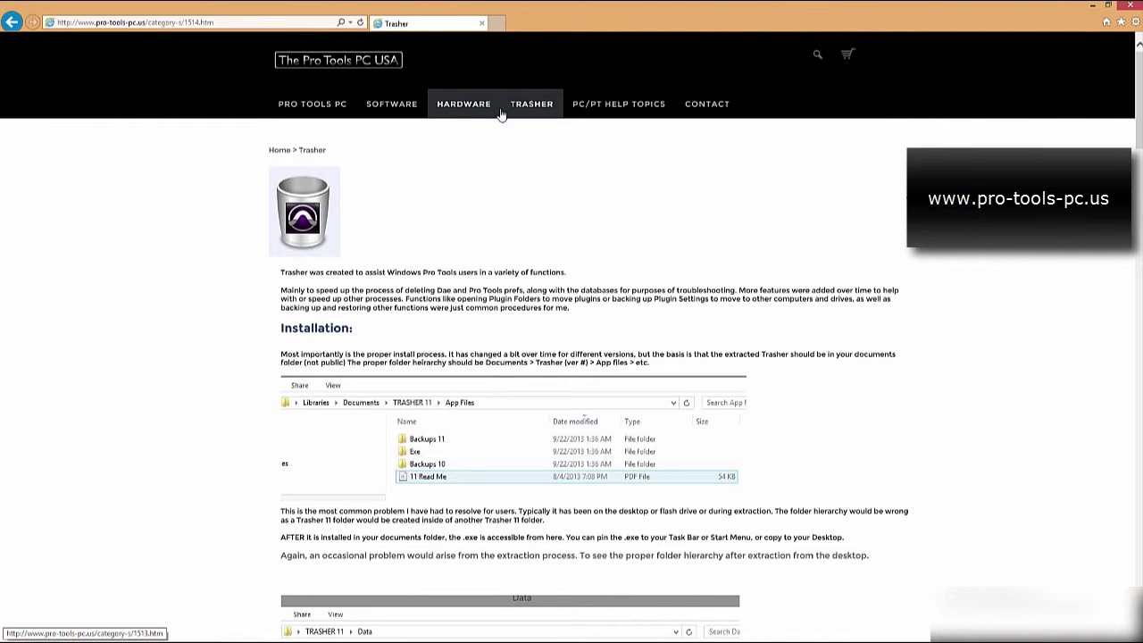
Download the Trasher Version 12 build from the page's Builds section and save TRASHER 12.zip
mouse_move(538, 114)
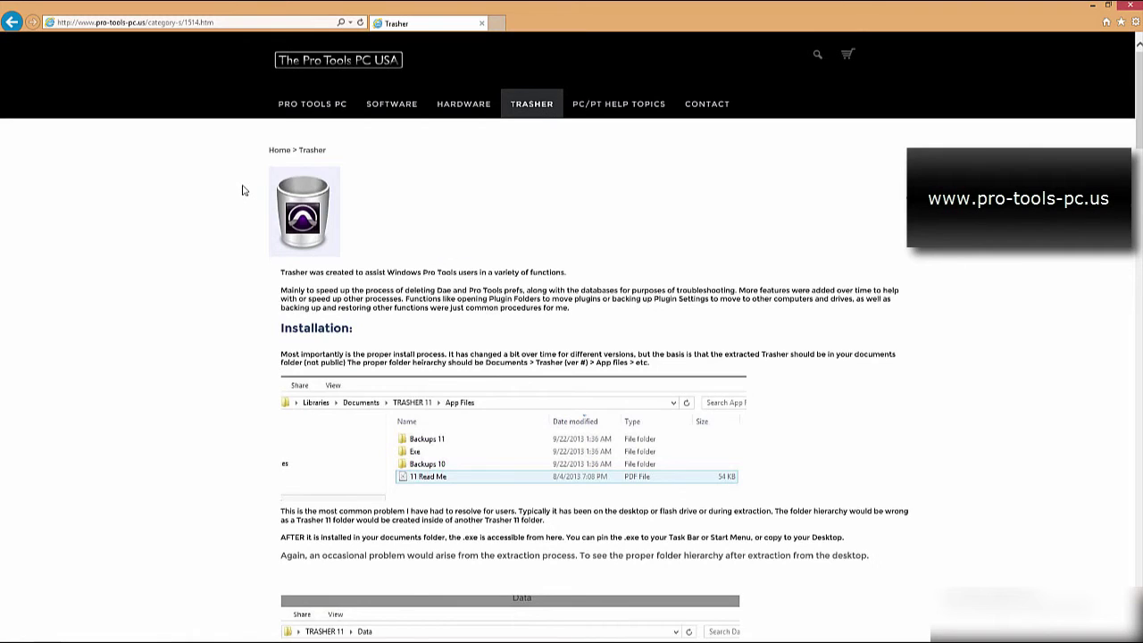
scroll(256, 206, down, 1)
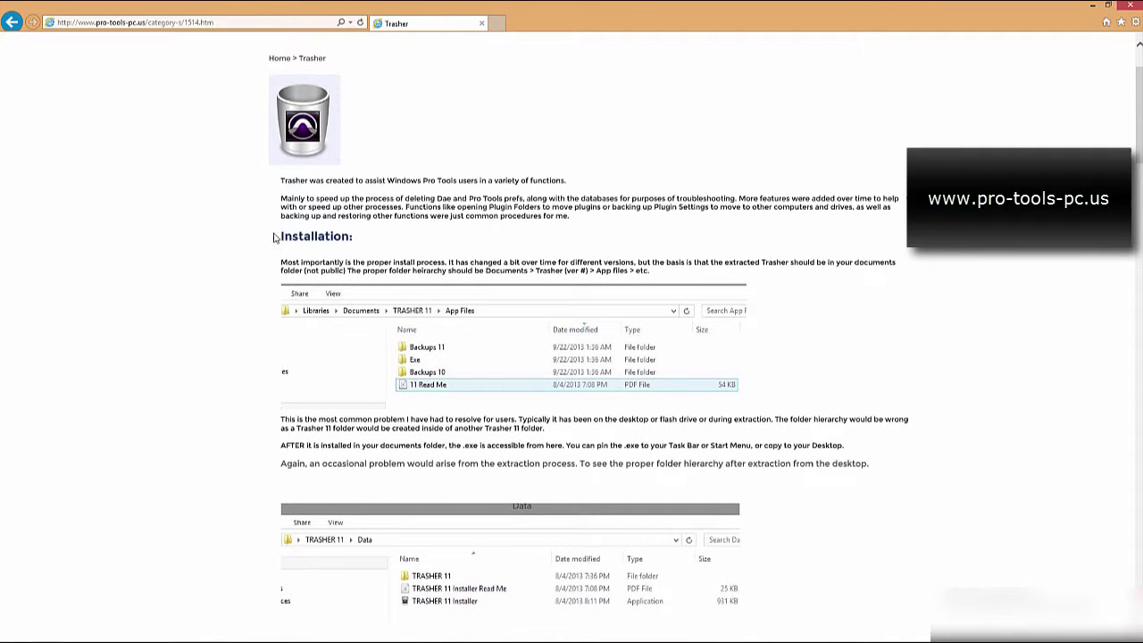
scroll(273, 260, down, 5)
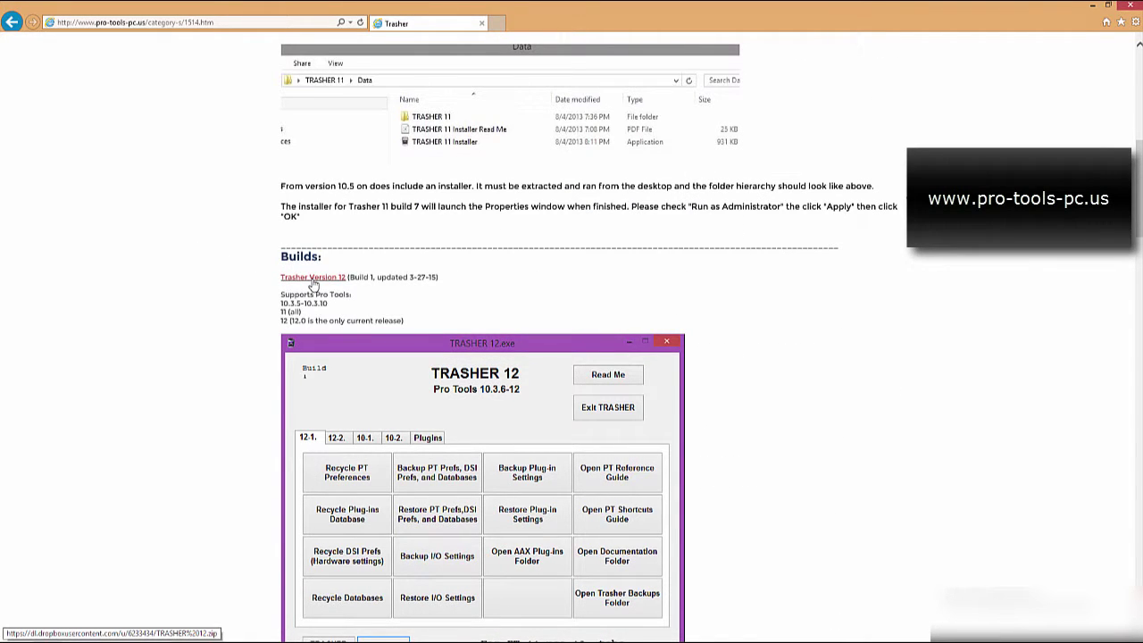
click(314, 277)
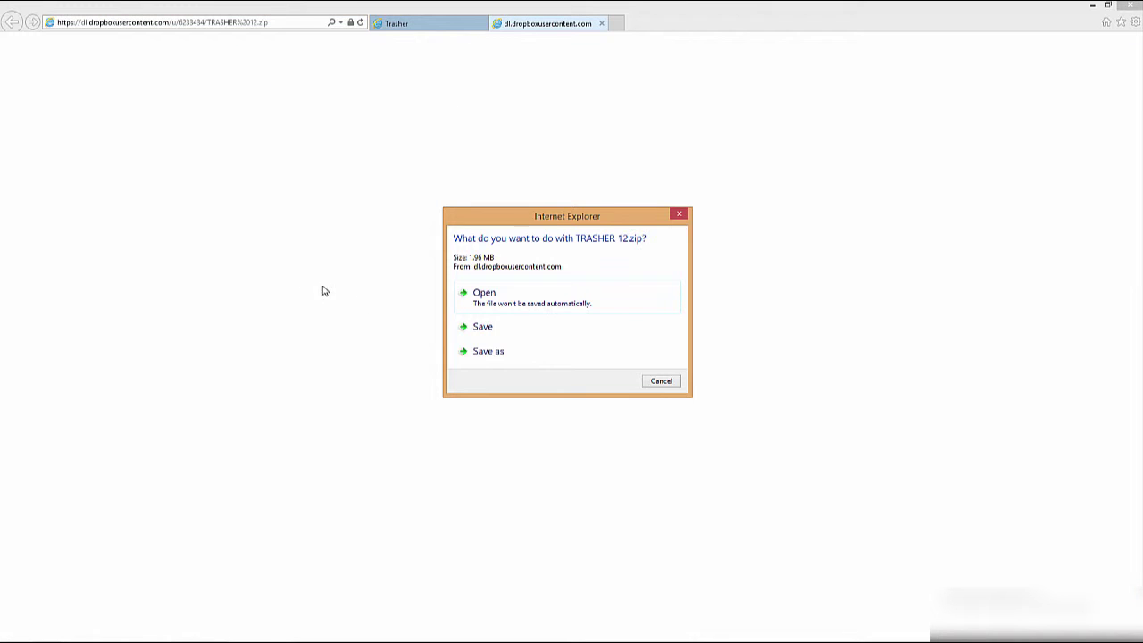
click(479, 327)
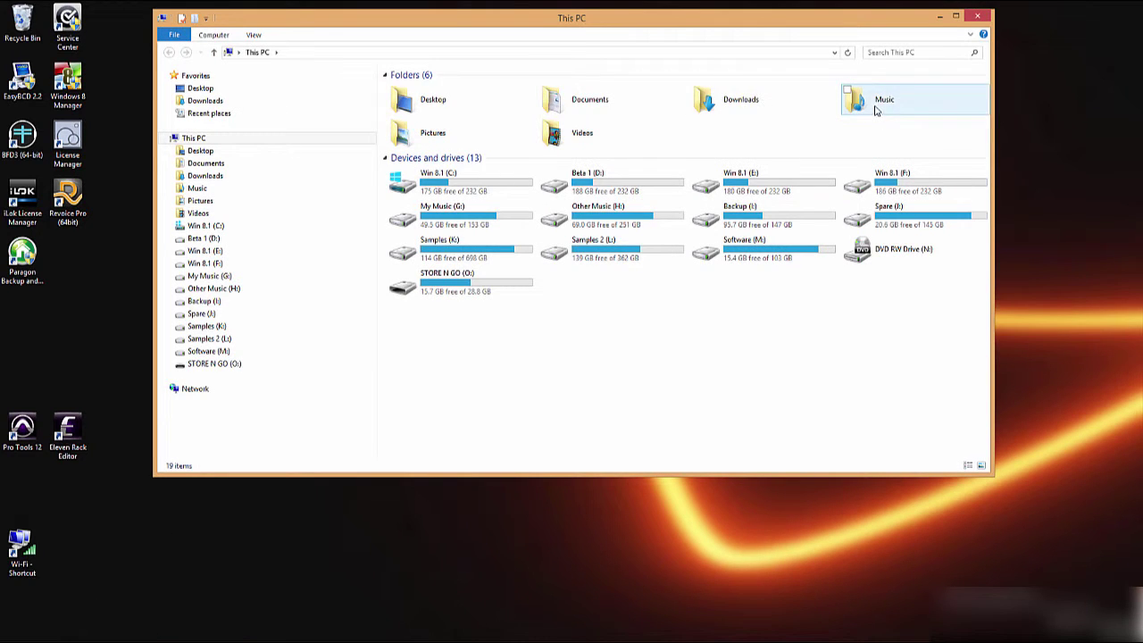
Extract the TRASHER 12 zip within the Downloads folder and close the extracted folder's window
double_click(730, 100)
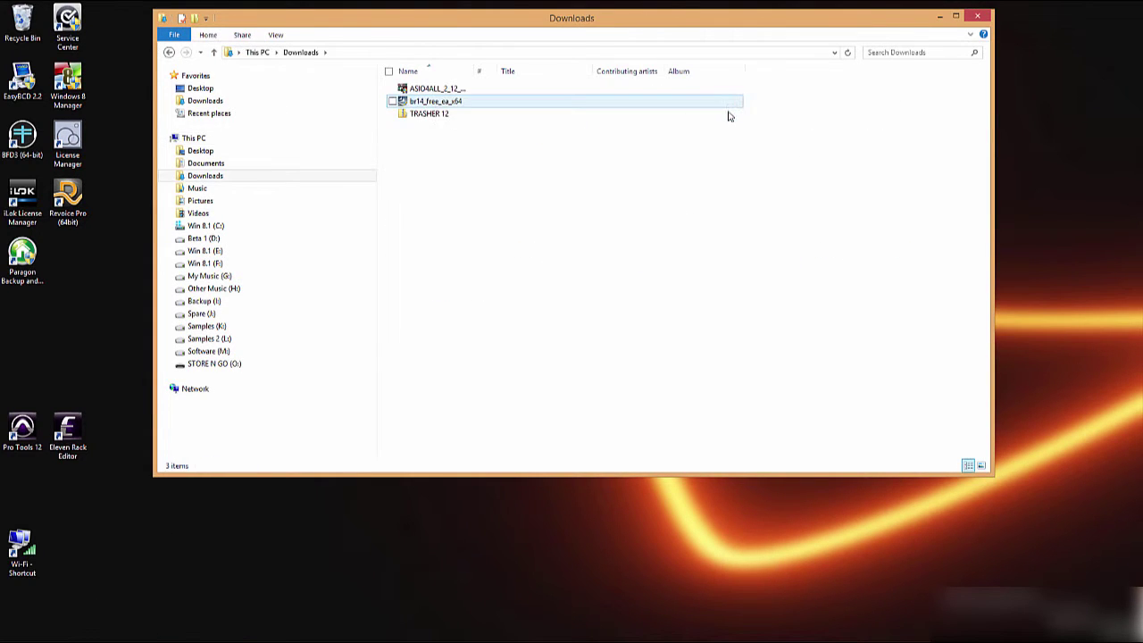
click(422, 117)
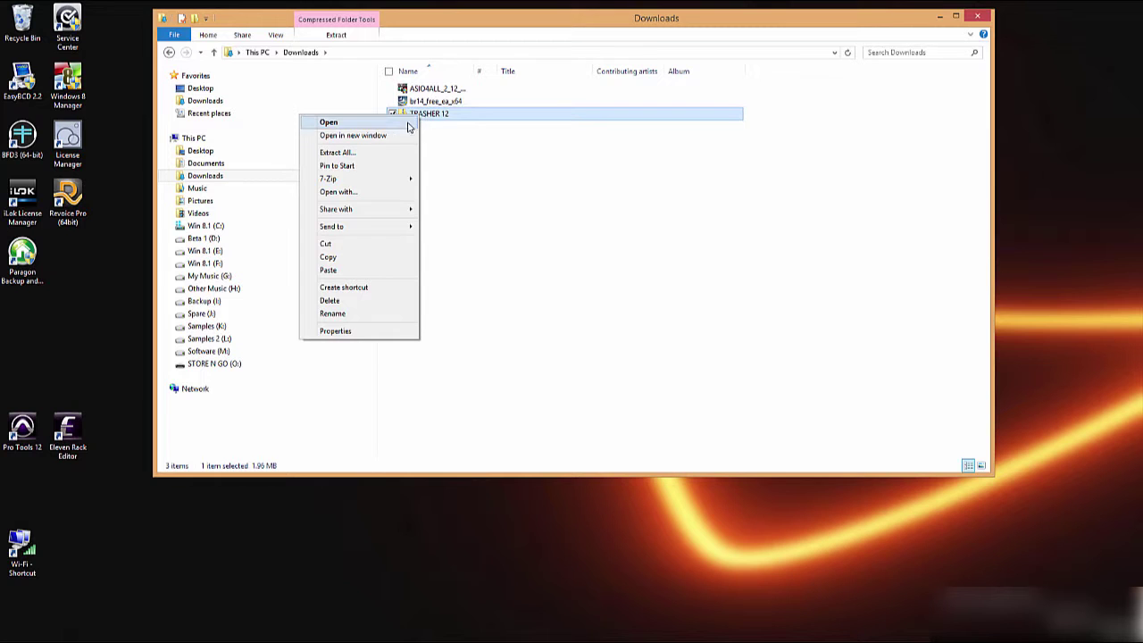
click(355, 154)
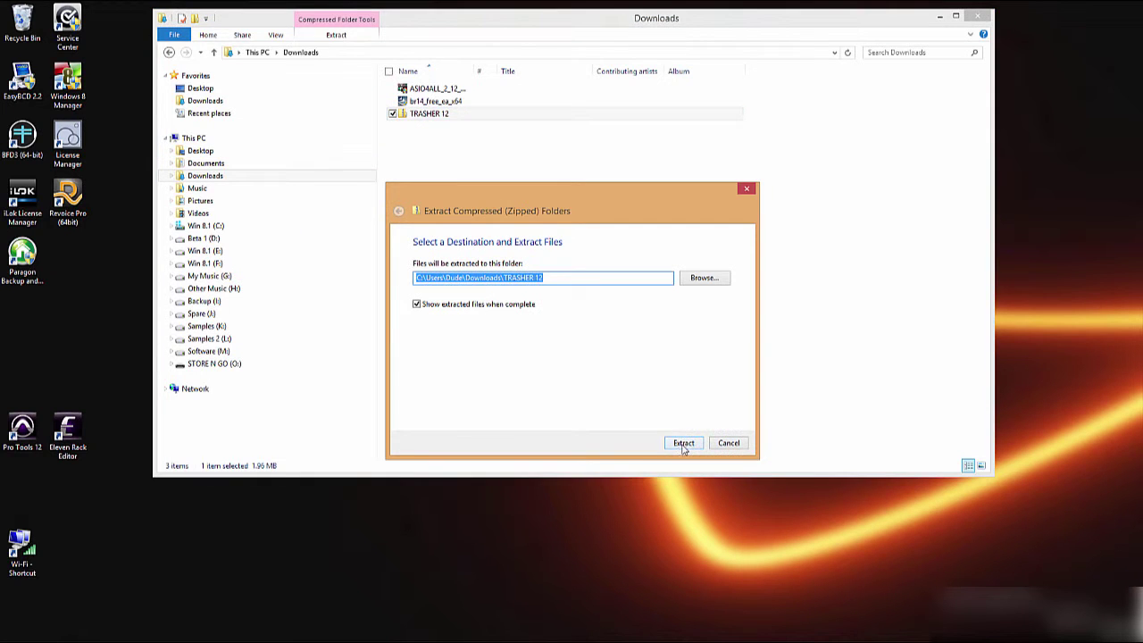
click(676, 443)
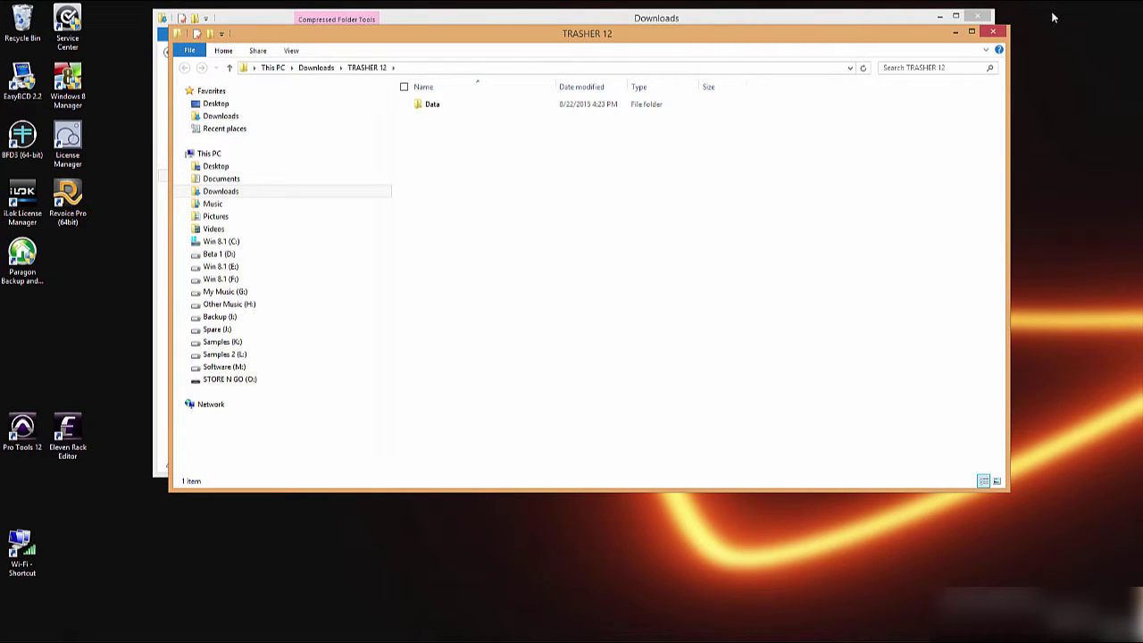
click(993, 33)
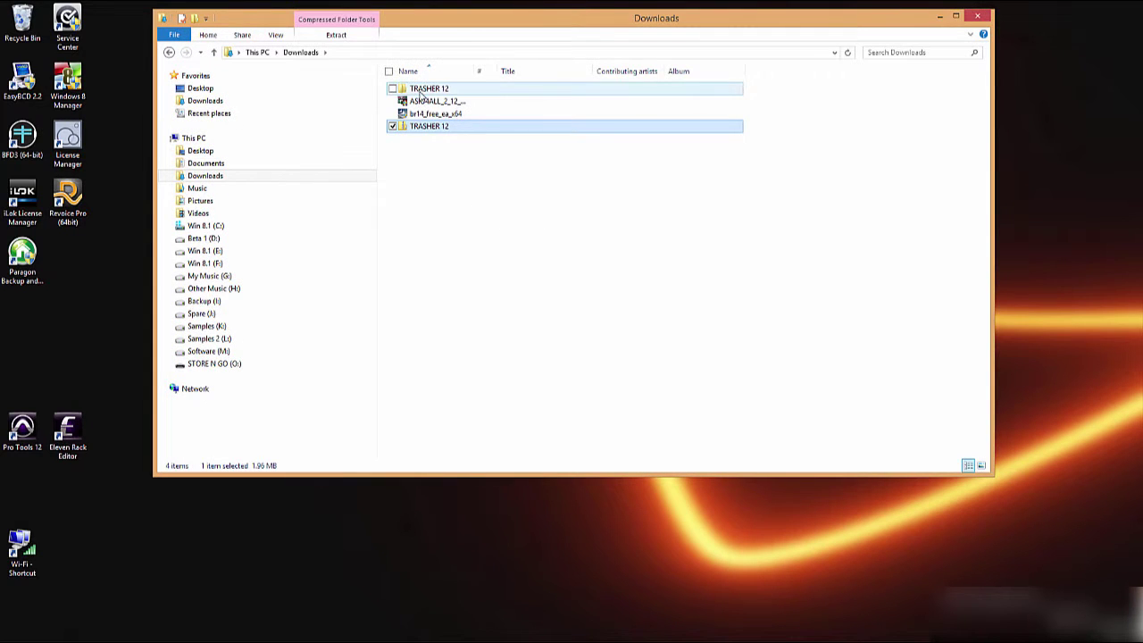
Move the extracted TRASHER 12 folder to the desktop and launch TRASHER 12 Installer from its Data folder
drag(423, 89, 408, 564)
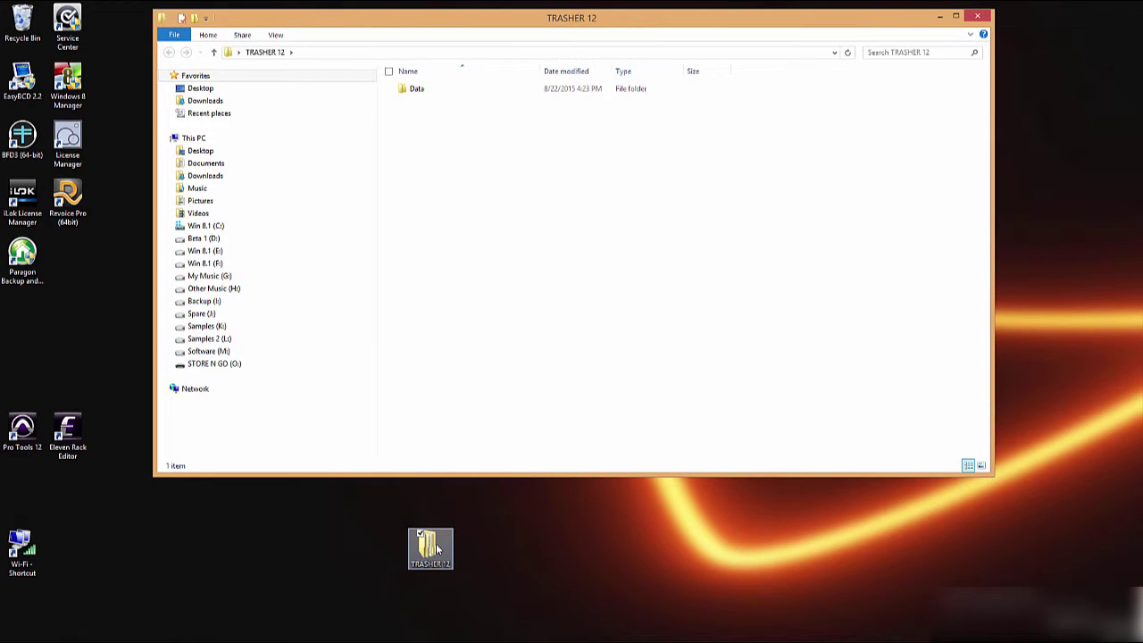
double_click(415, 91)
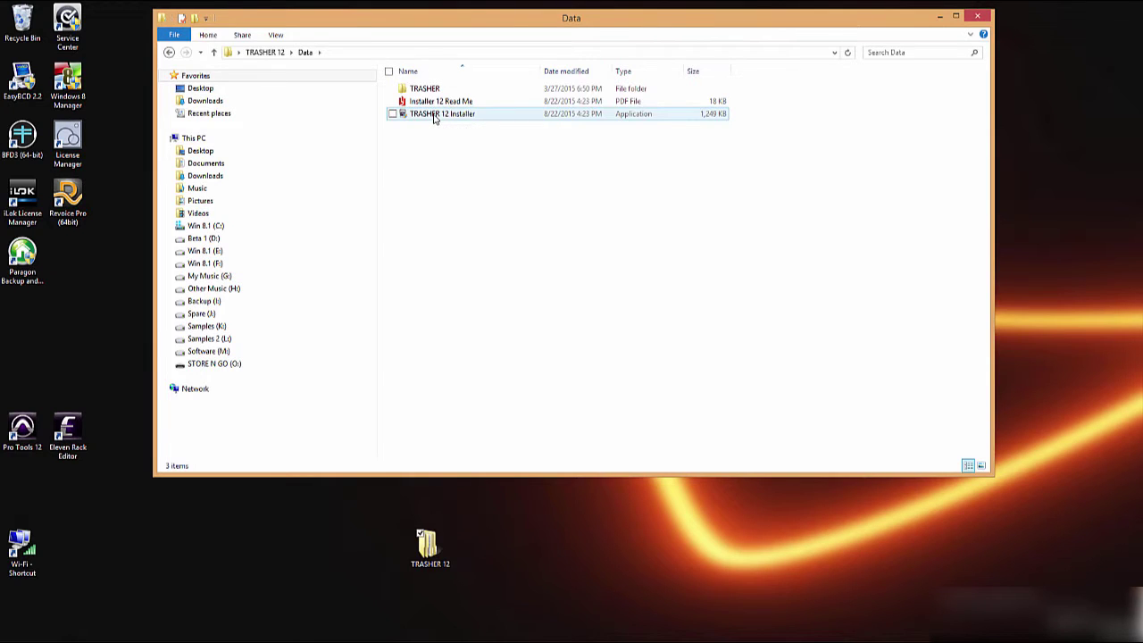
double_click(435, 119)
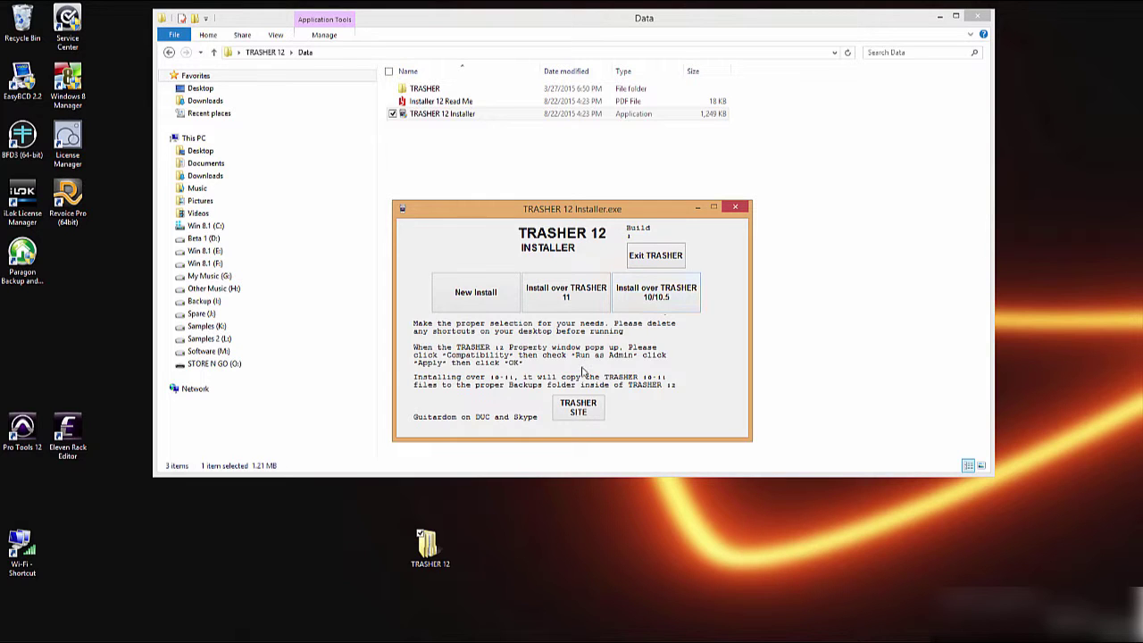
Perform a new install with TRASHER 12 set to run as an administrator, then close the installer and the Data folder
click(475, 300)
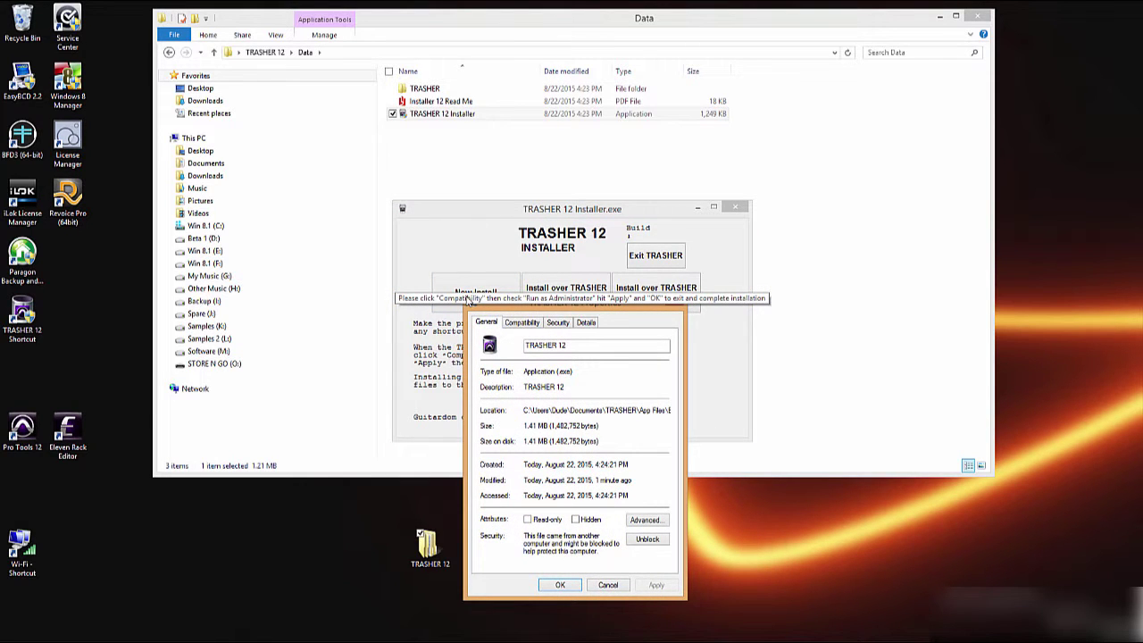
click(523, 322)
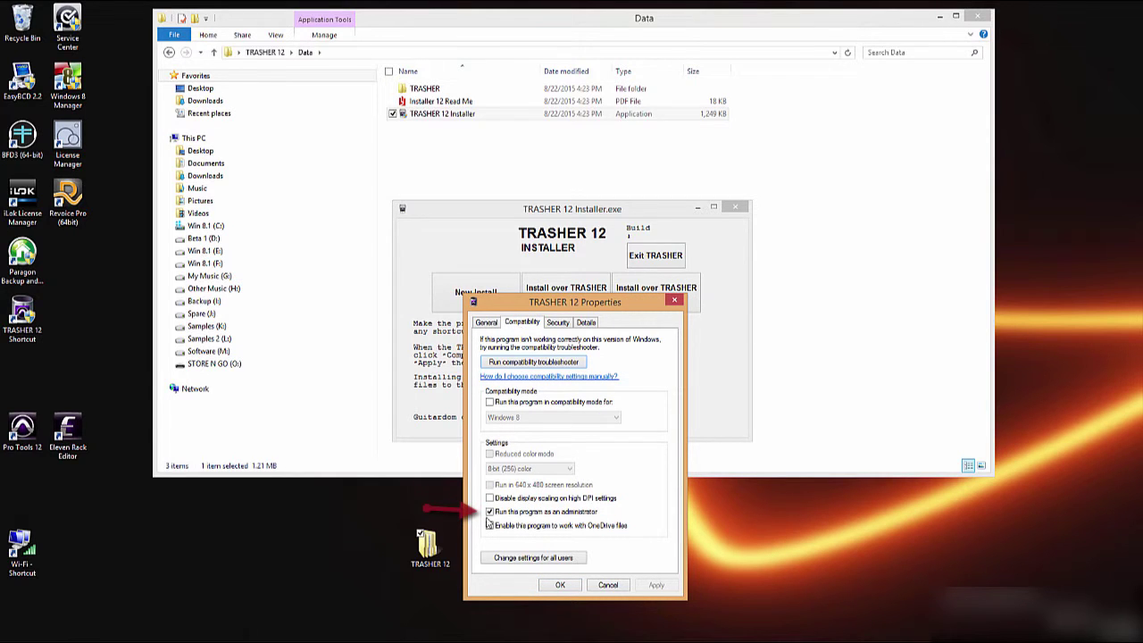
click(489, 512)
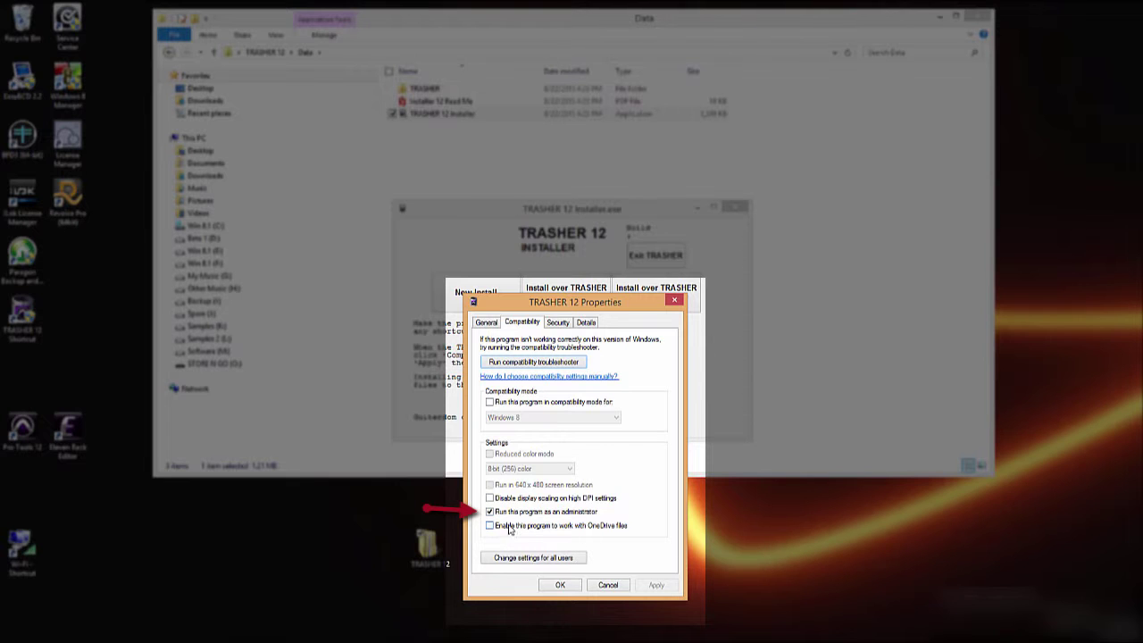
click(491, 512)
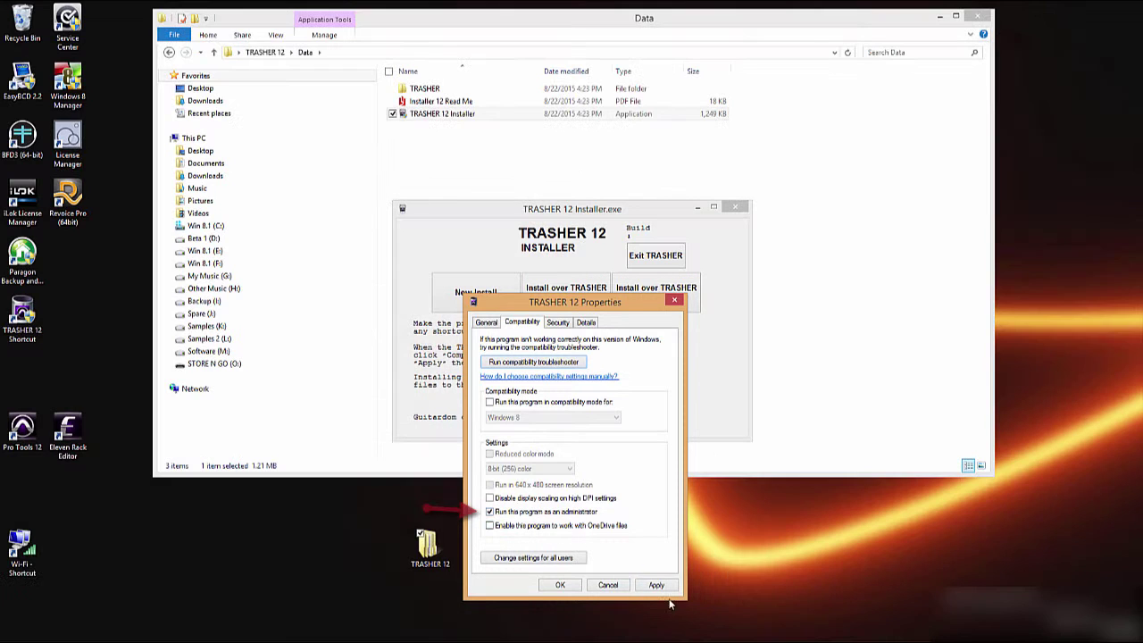
click(657, 586)
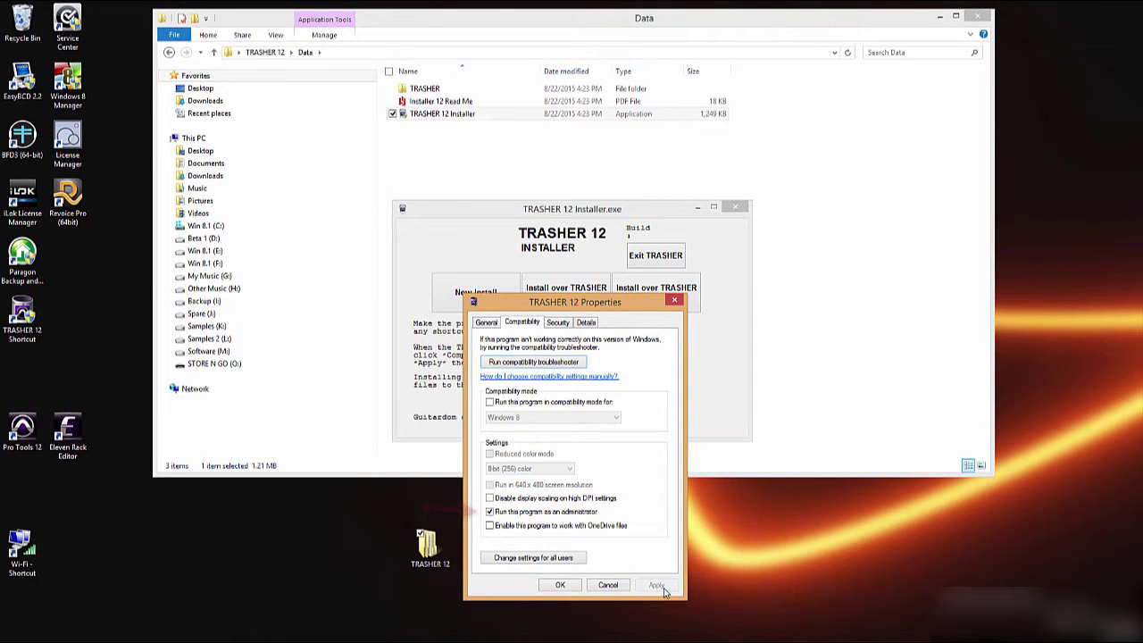
click(560, 585)
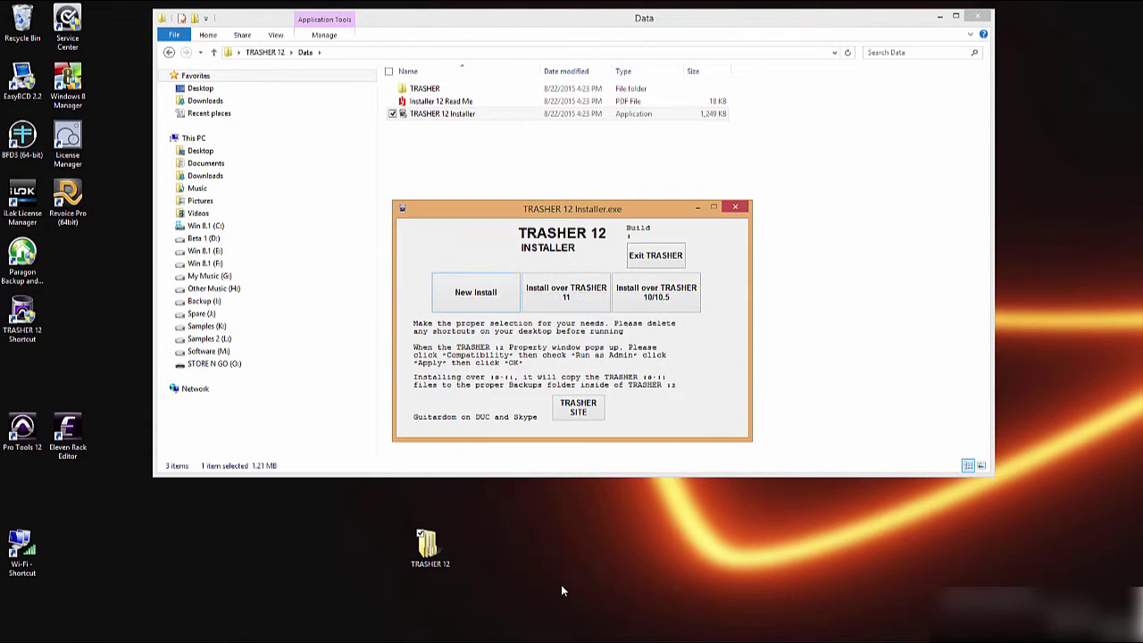
click(735, 207)
click(984, 17)
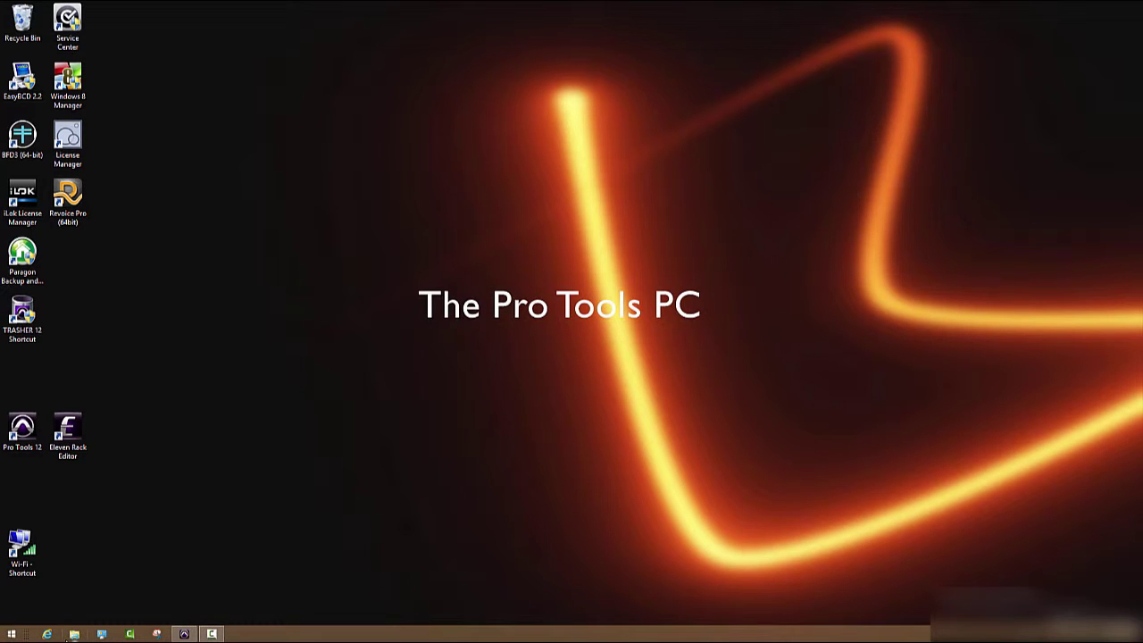
Pin the TRASHER 12 application from Documents > TRASHER > App Files > Exe to the taskbar
click(76, 634)
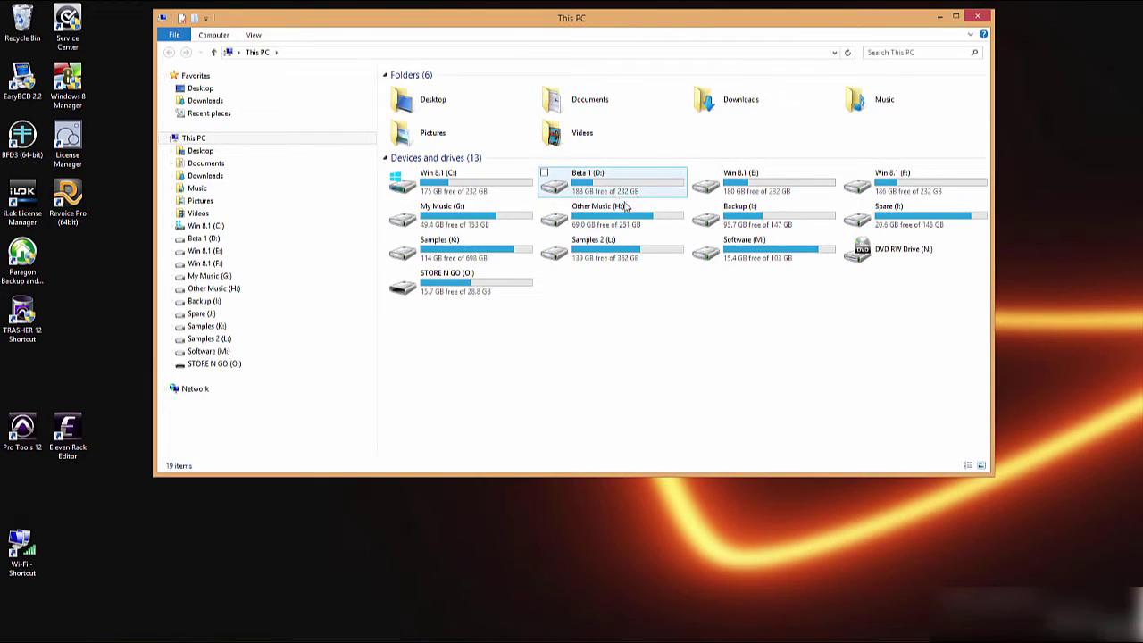
double_click(588, 108)
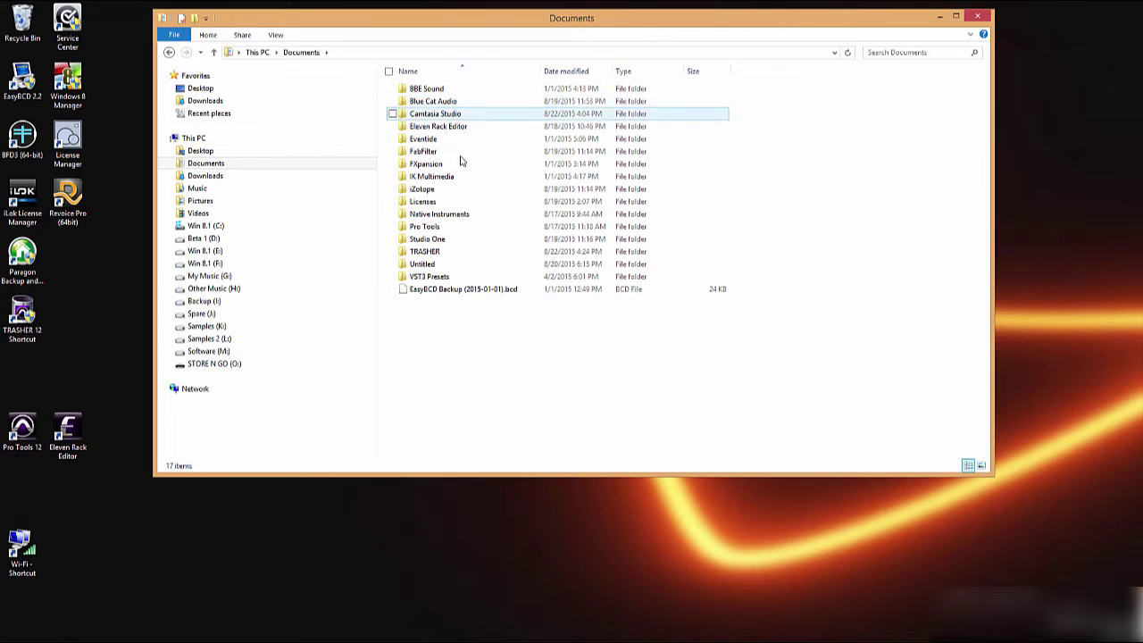
double_click(427, 253)
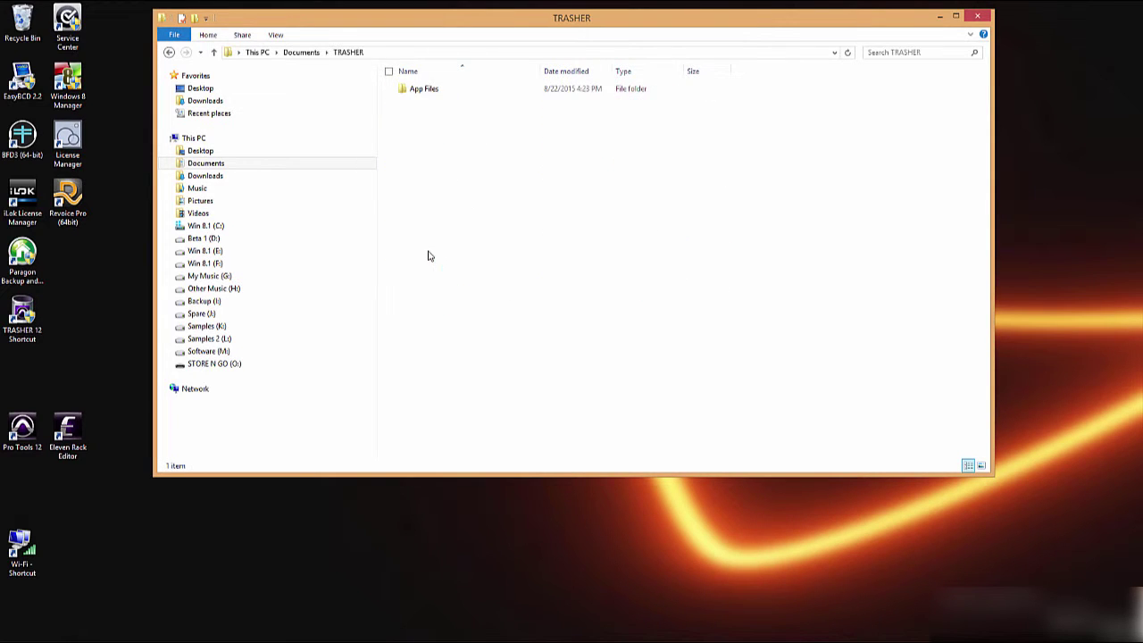
click(429, 90)
double_click(429, 90)
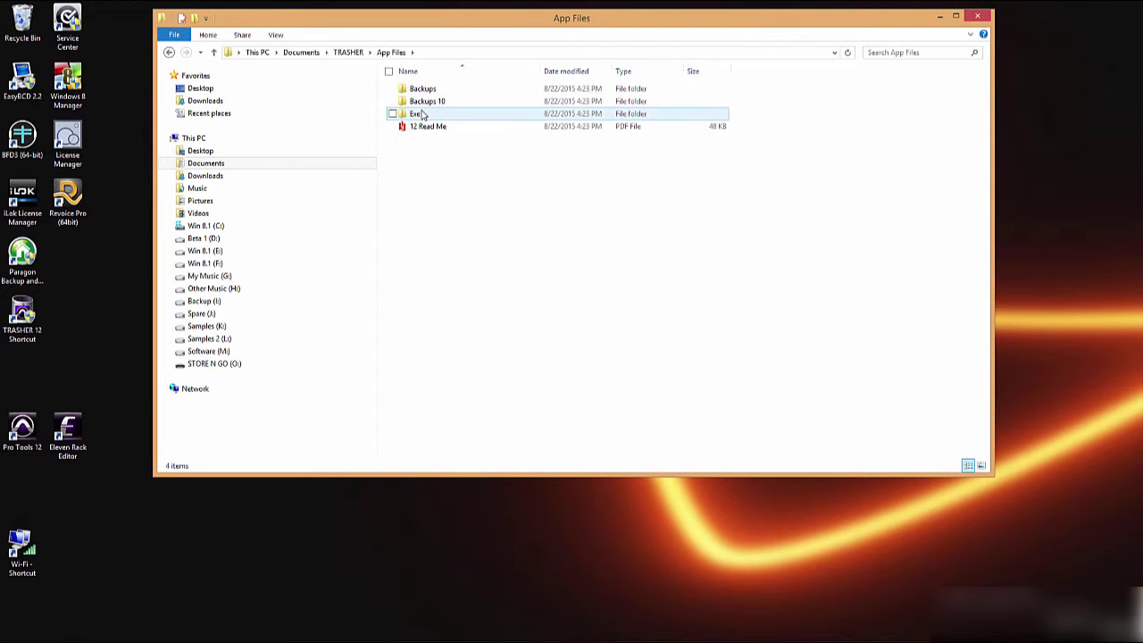
double_click(422, 114)
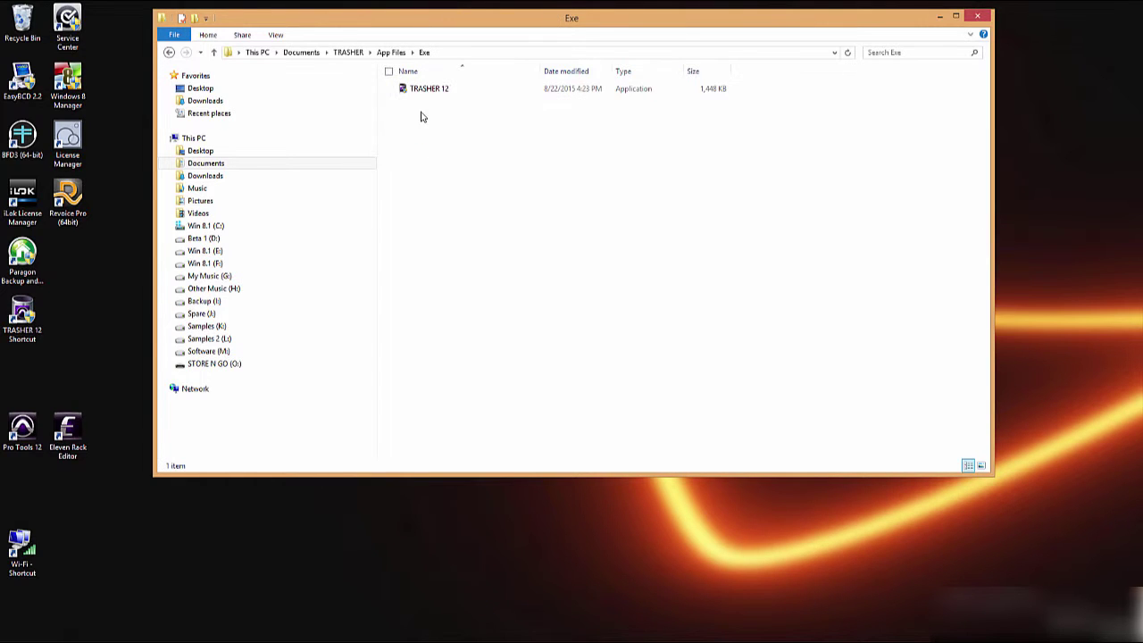
click(429, 91)
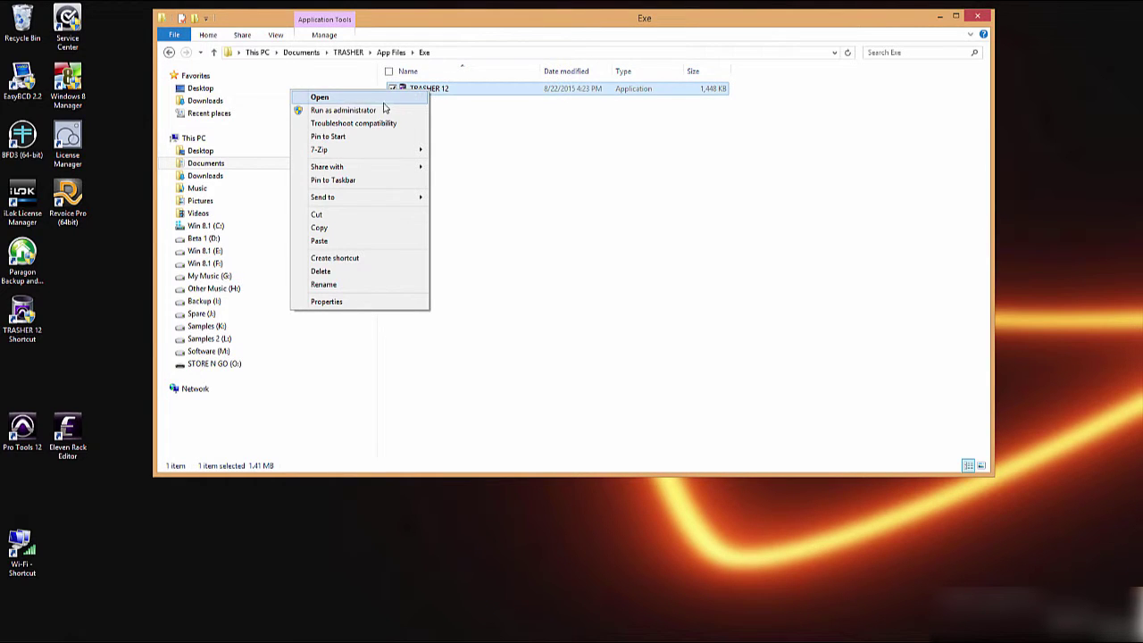
mouse_move(335, 150)
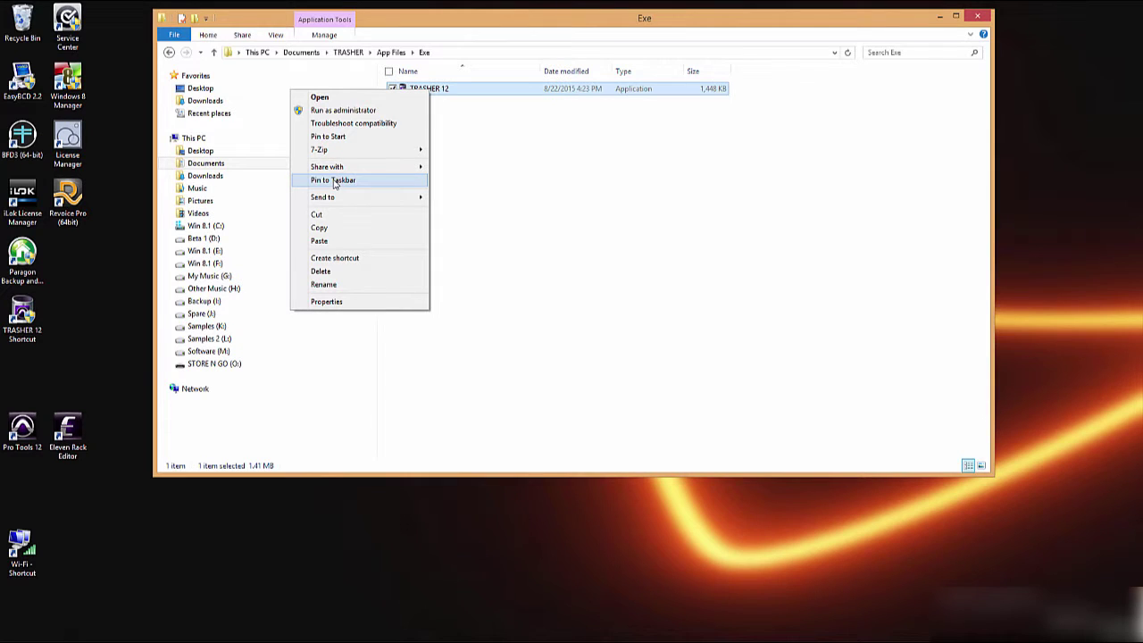
click(335, 181)
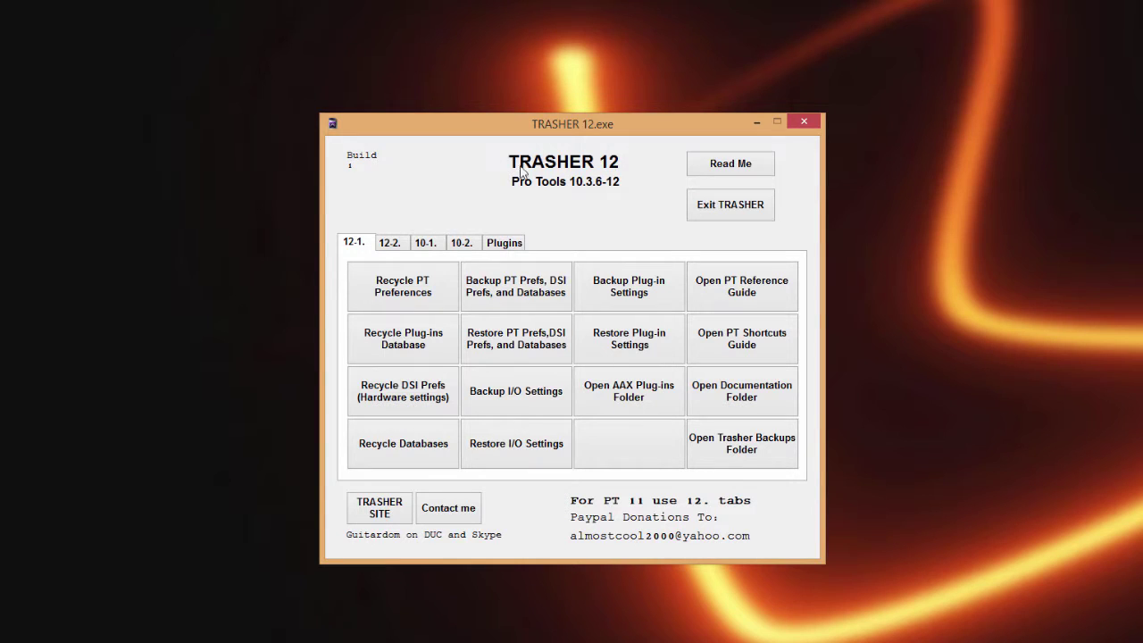
Review the TRASHER 12 Read Me's compatibility and overview sections, and close the document
click(727, 164)
scroll(585, 367, down, 5)
scroll(585, 366, up, 5)
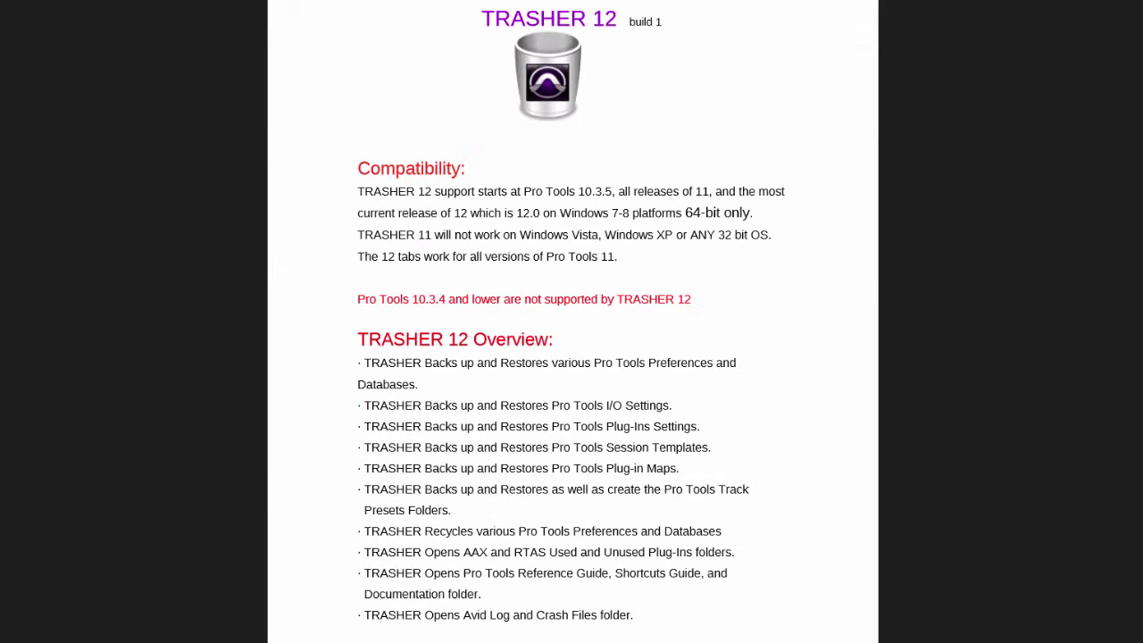
key(alt+F4)
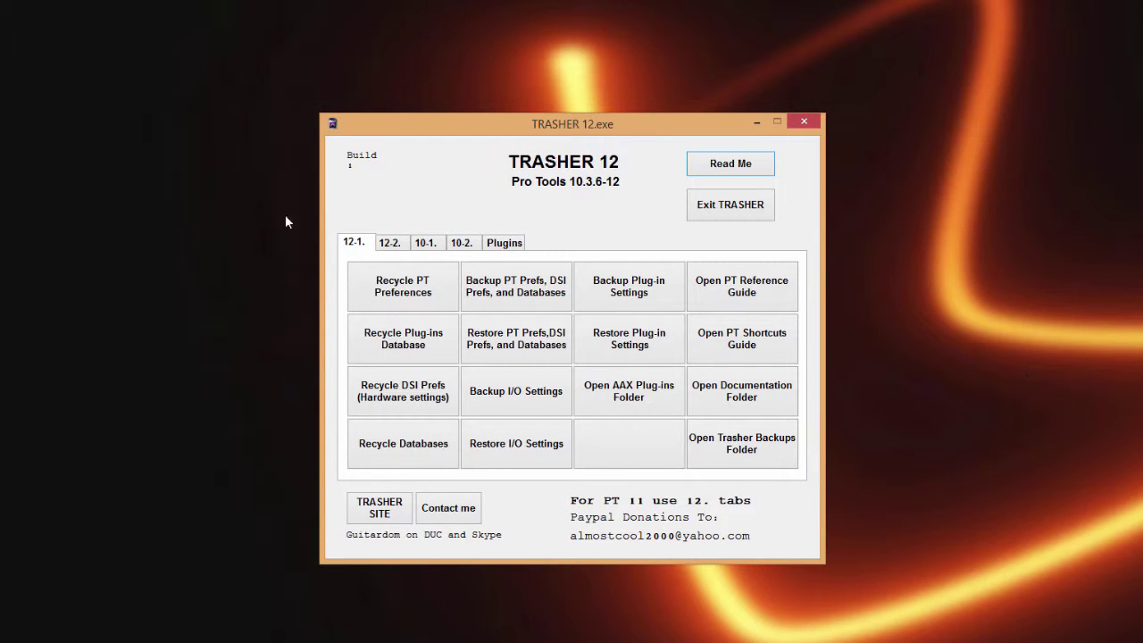
Look through the TRASHER 12 function sets for 12-1, 12-2, 10-1, 10-2 and Plugins, and return to the 12-1 set
click(390, 243)
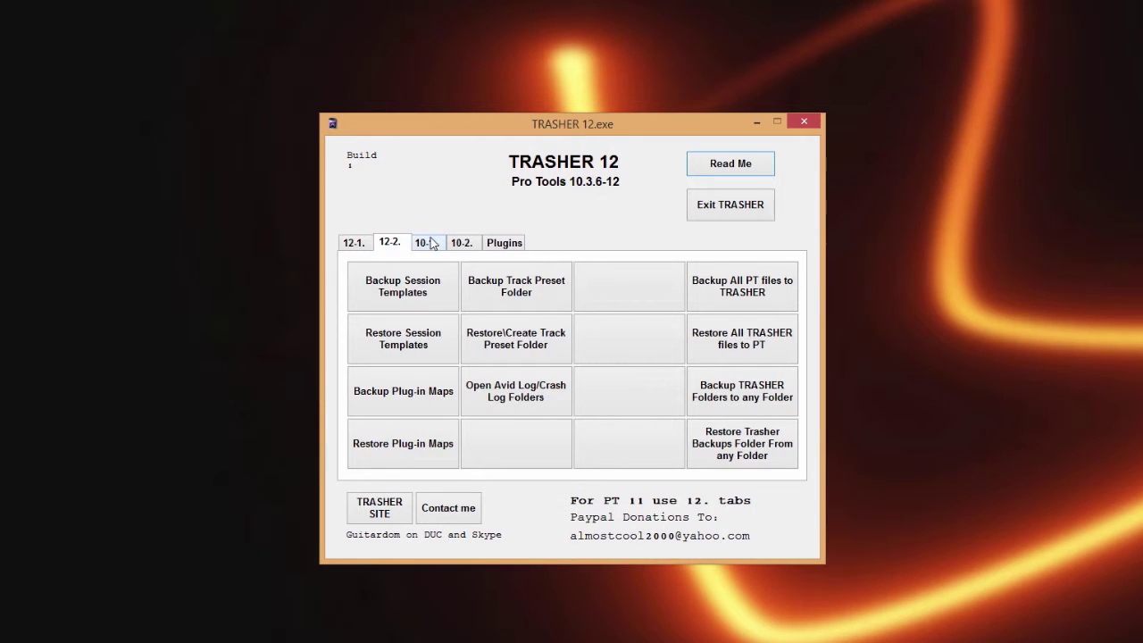
click(429, 243)
click(454, 244)
click(507, 243)
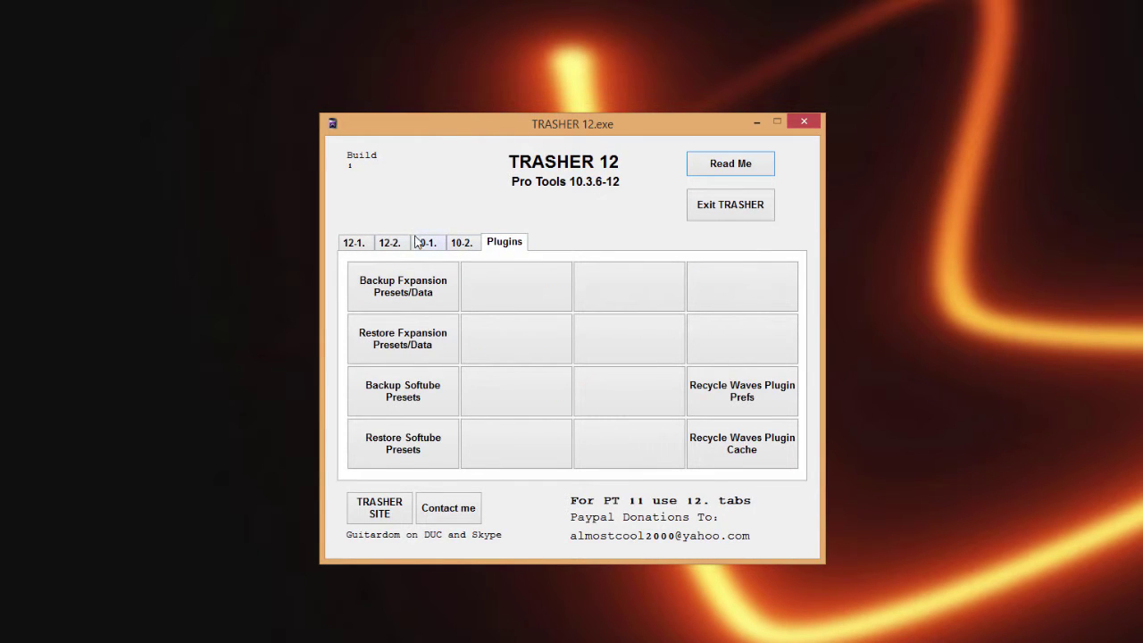
click(352, 244)
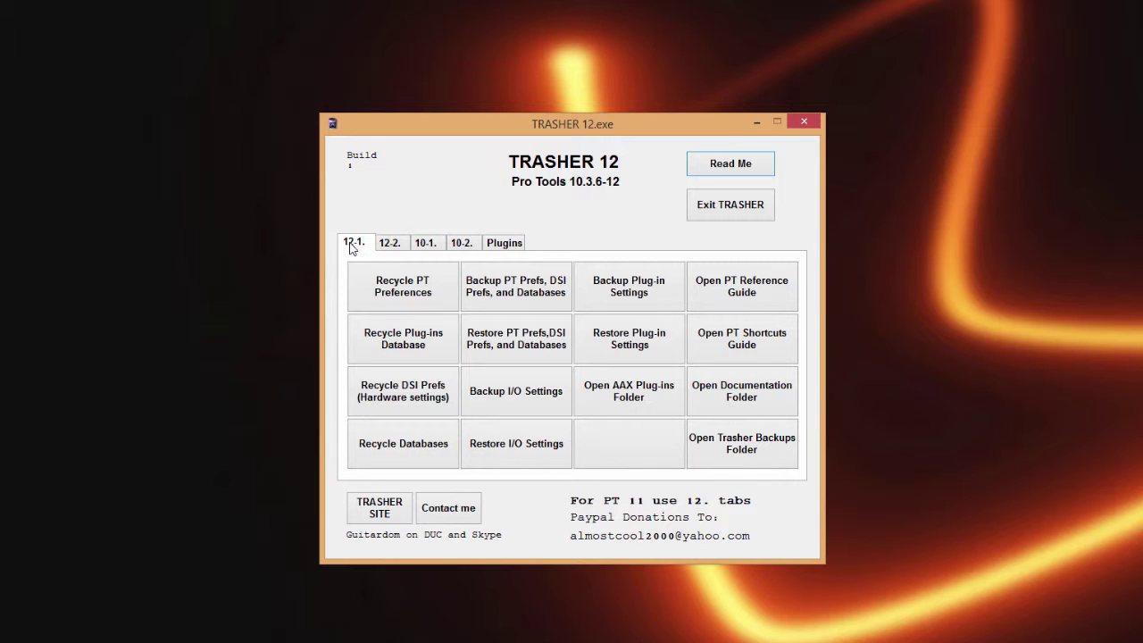
click(388, 247)
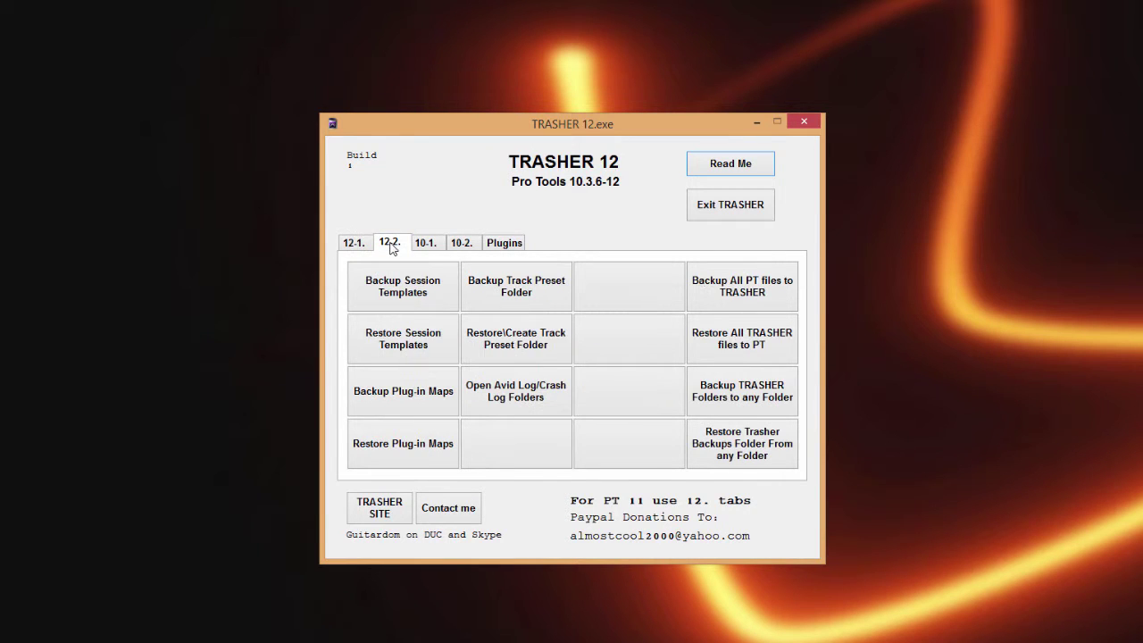
click(425, 248)
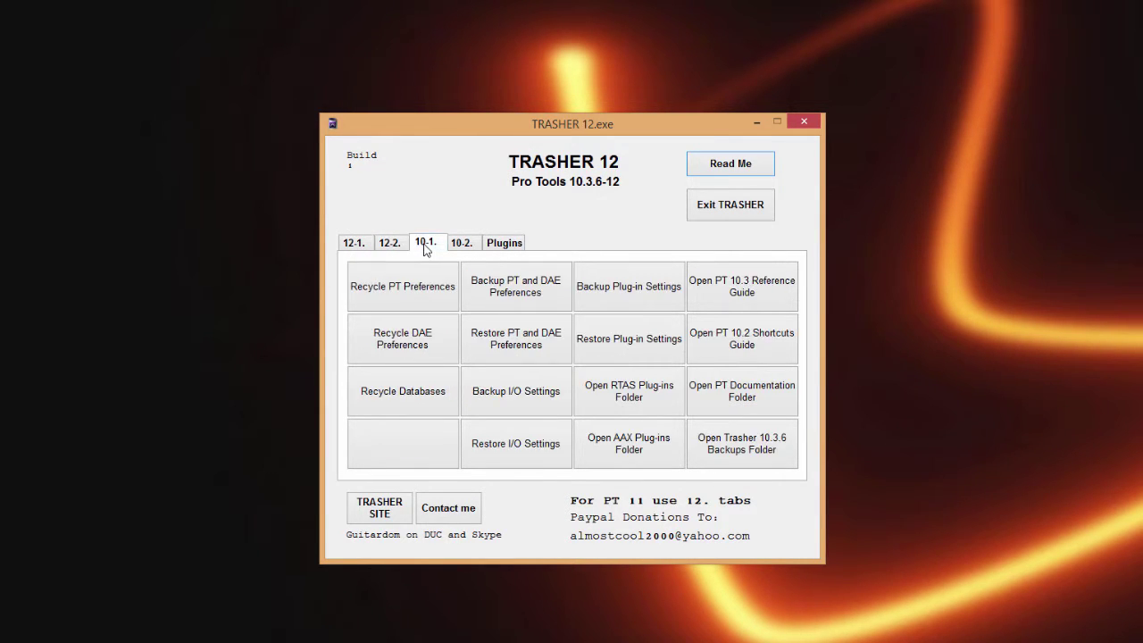
click(461, 246)
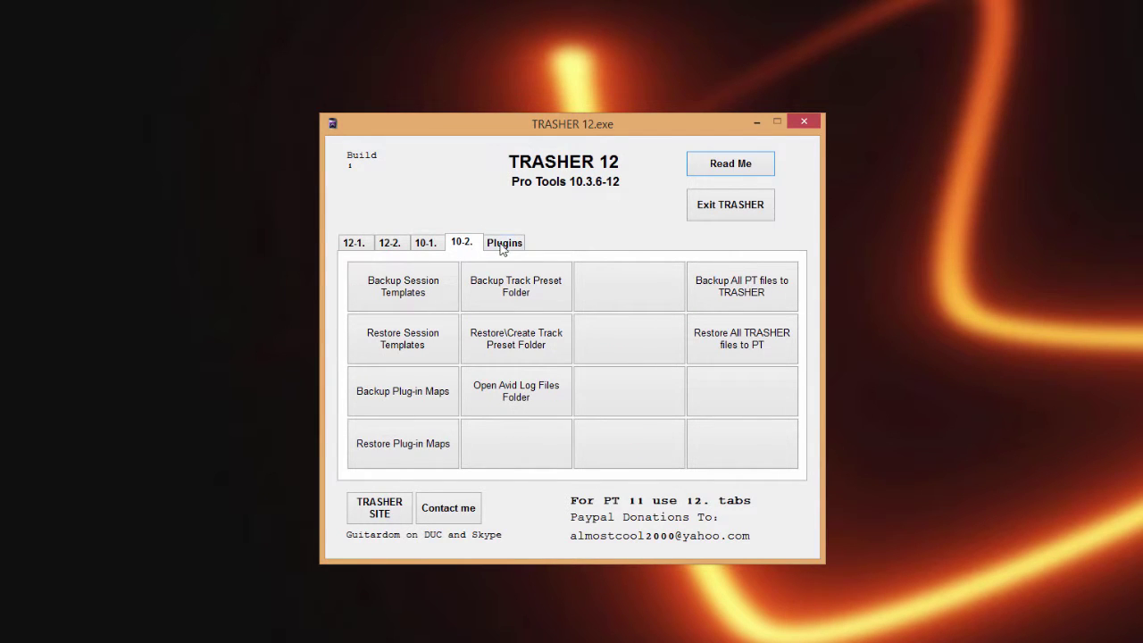
click(504, 244)
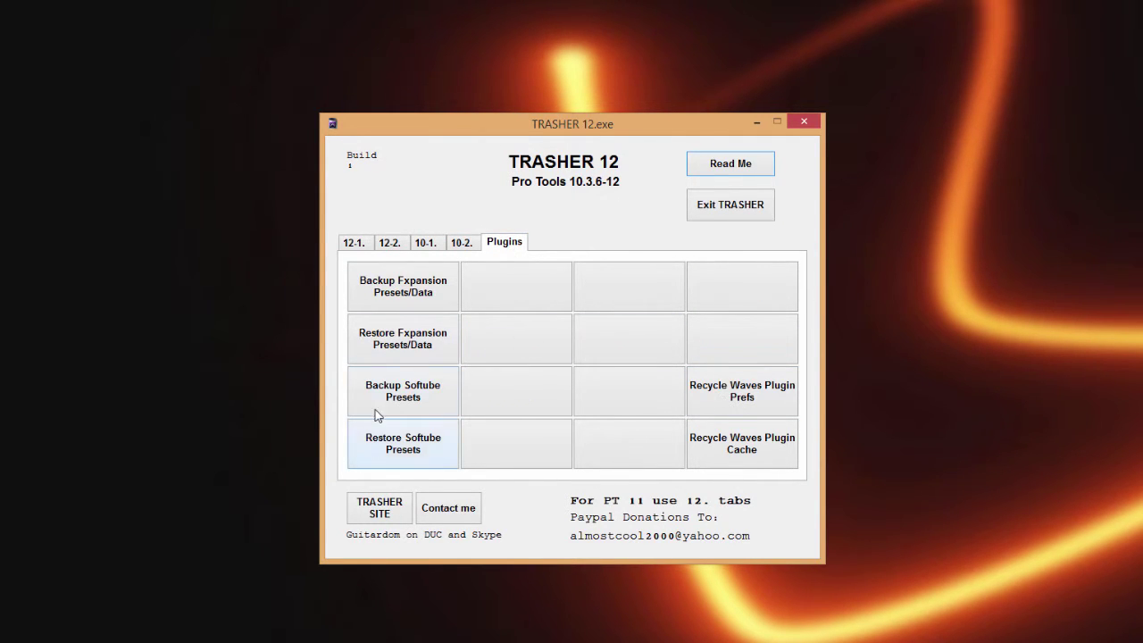
click(354, 246)
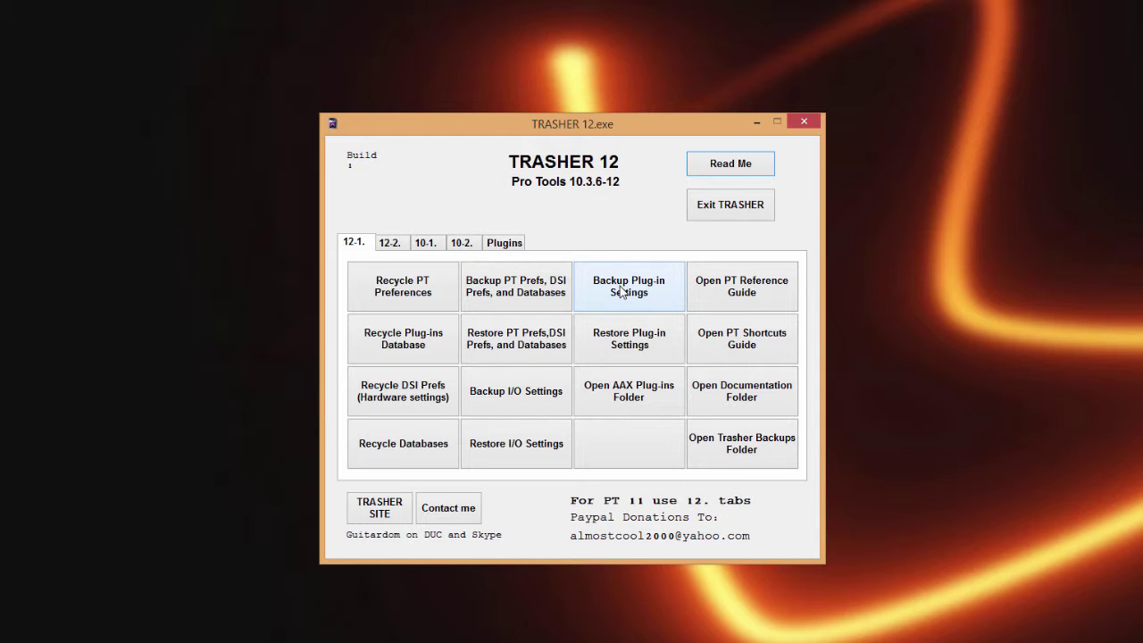
Open the AAX plug-ins folders and move the plug-ins from AIRNon-LinearReverb through Analog_Channel_AC101_HD from Plug-Ins to Plug-Ins (Unused)
click(610, 392)
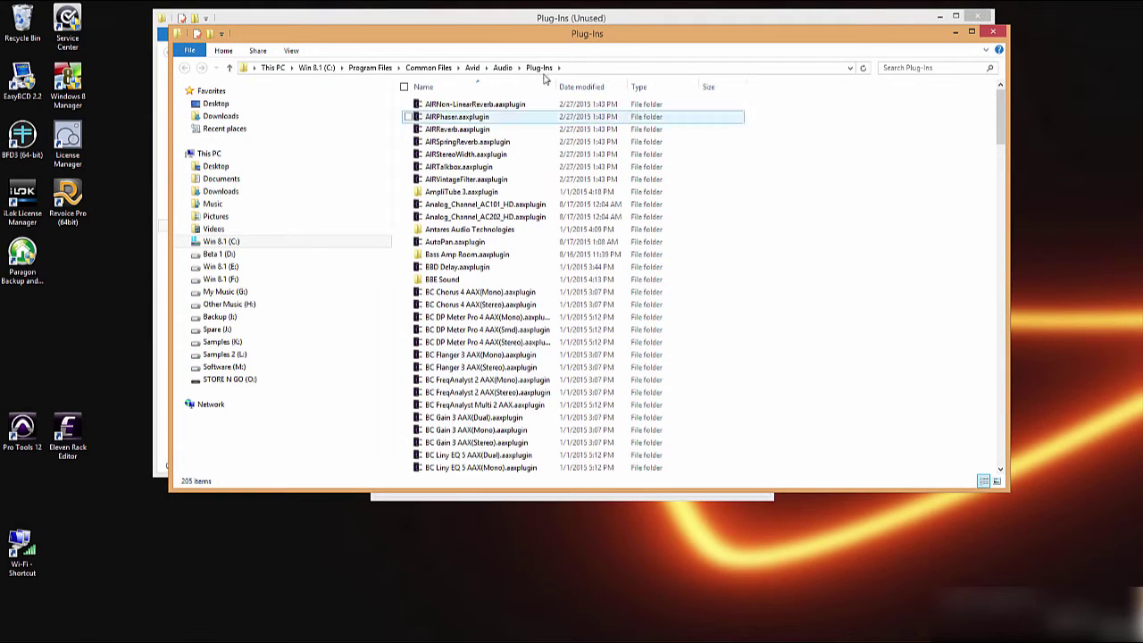
drag(549, 40, 541, 140)
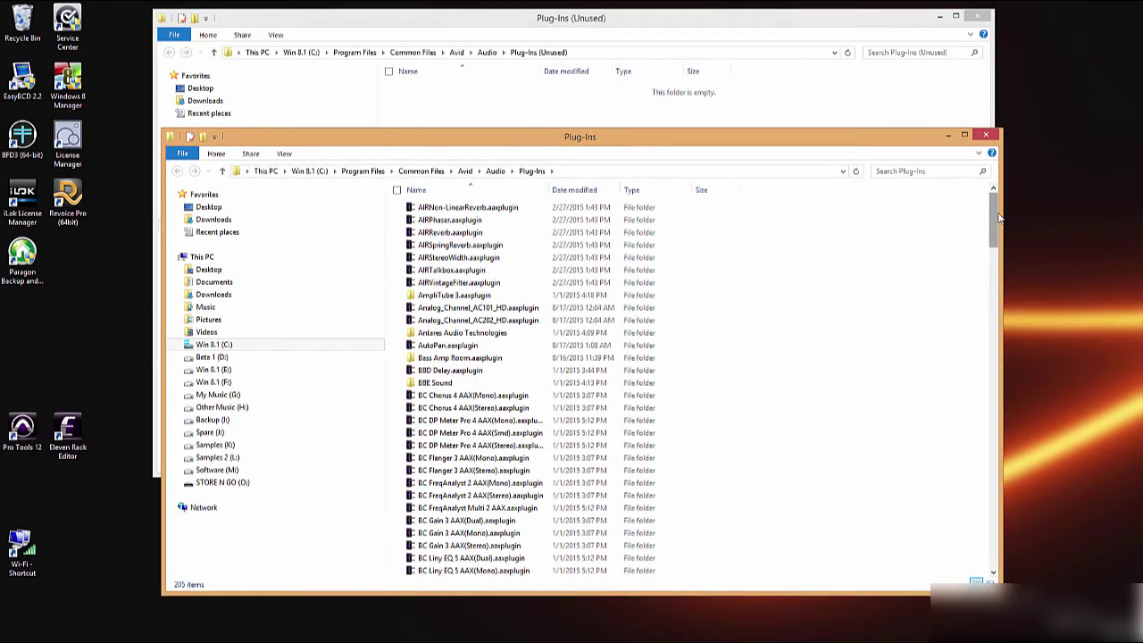
drag(997, 239, 998, 189)
drag(791, 139, 850, 239)
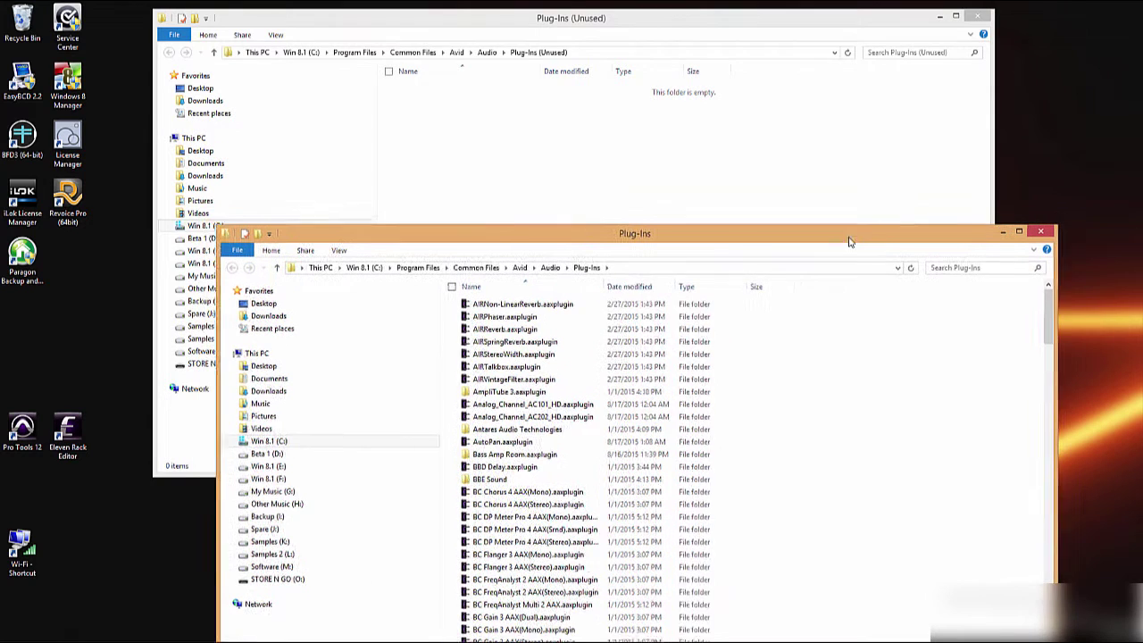
drag(452, 307, 496, 407)
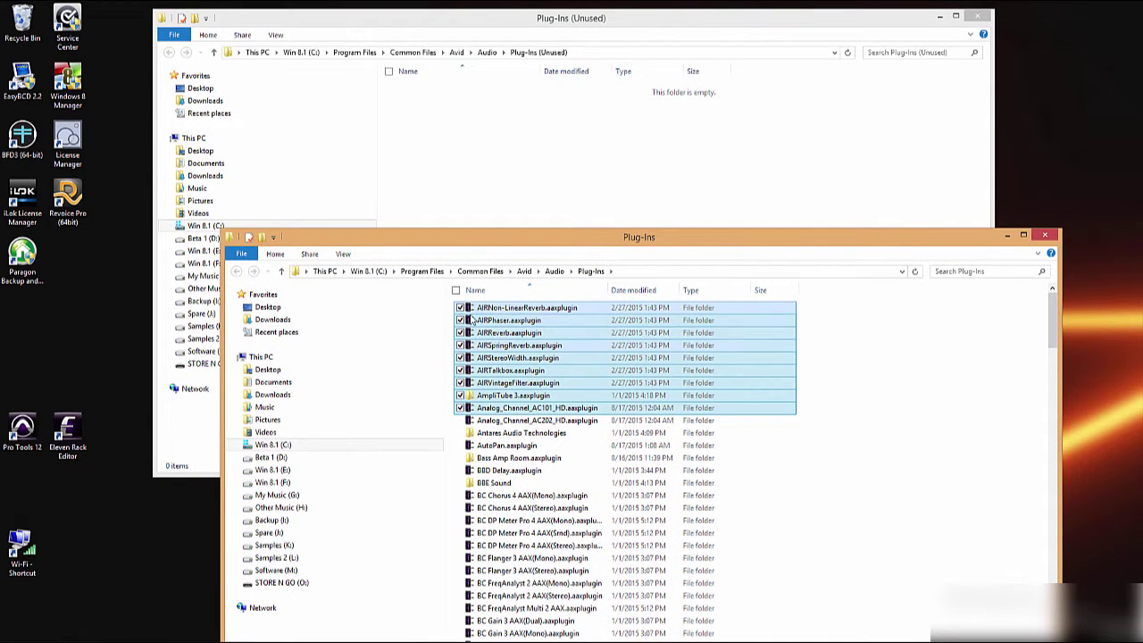
drag(469, 312, 461, 178)
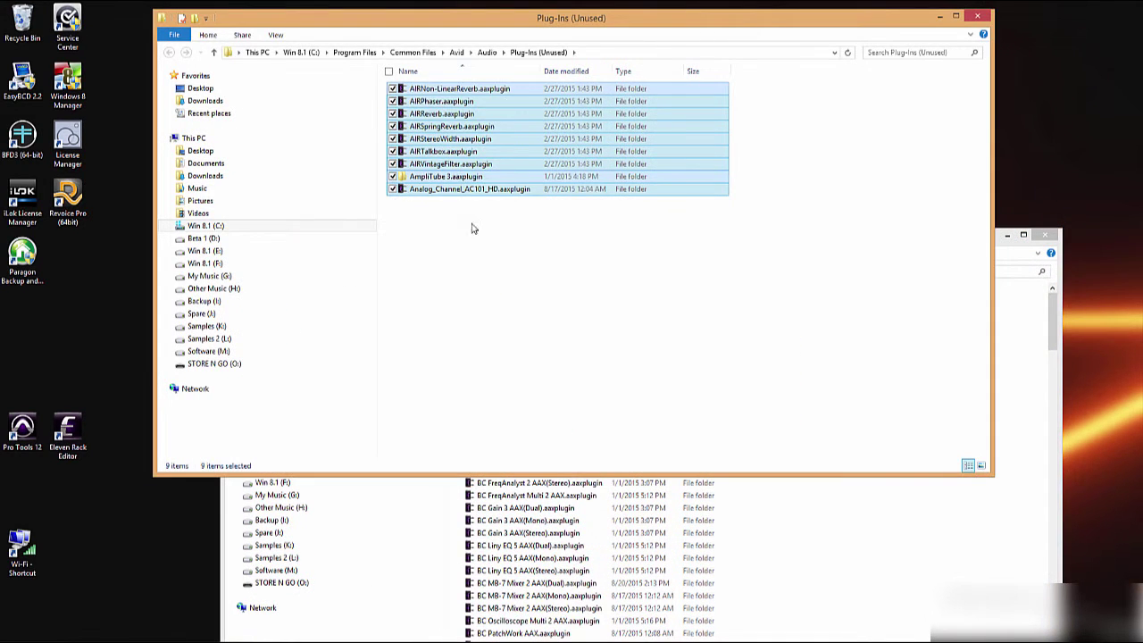
Move all the plug-ins in Plug-Ins (Unused) back to the Plug-Ins folder and close both folder windows
drag(809, 474, 814, 399)
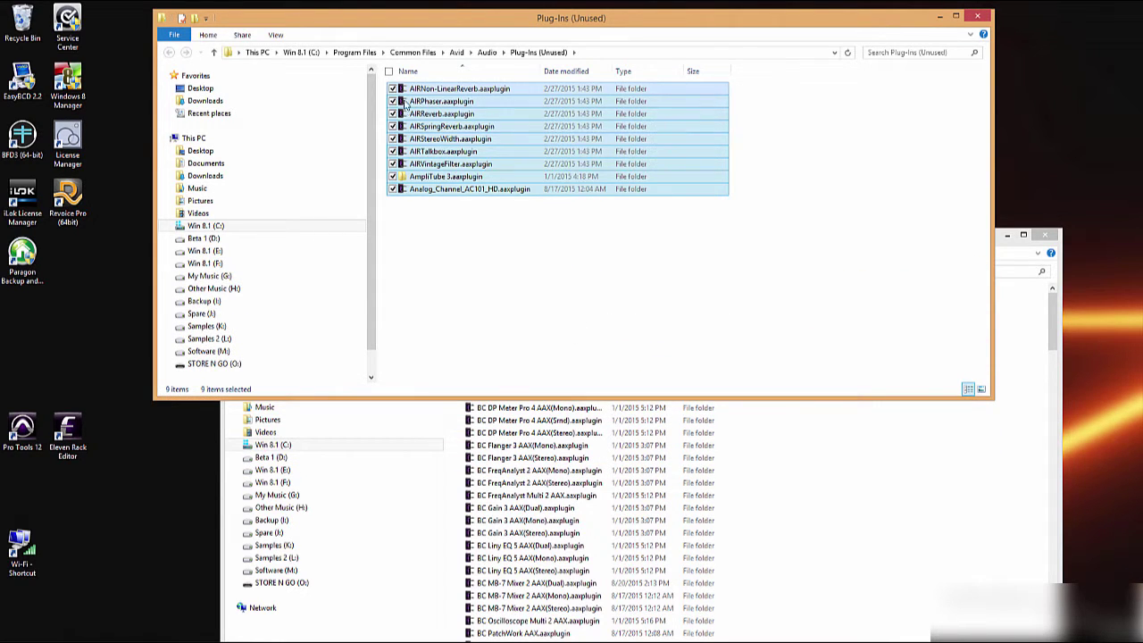
drag(402, 91, 610, 492)
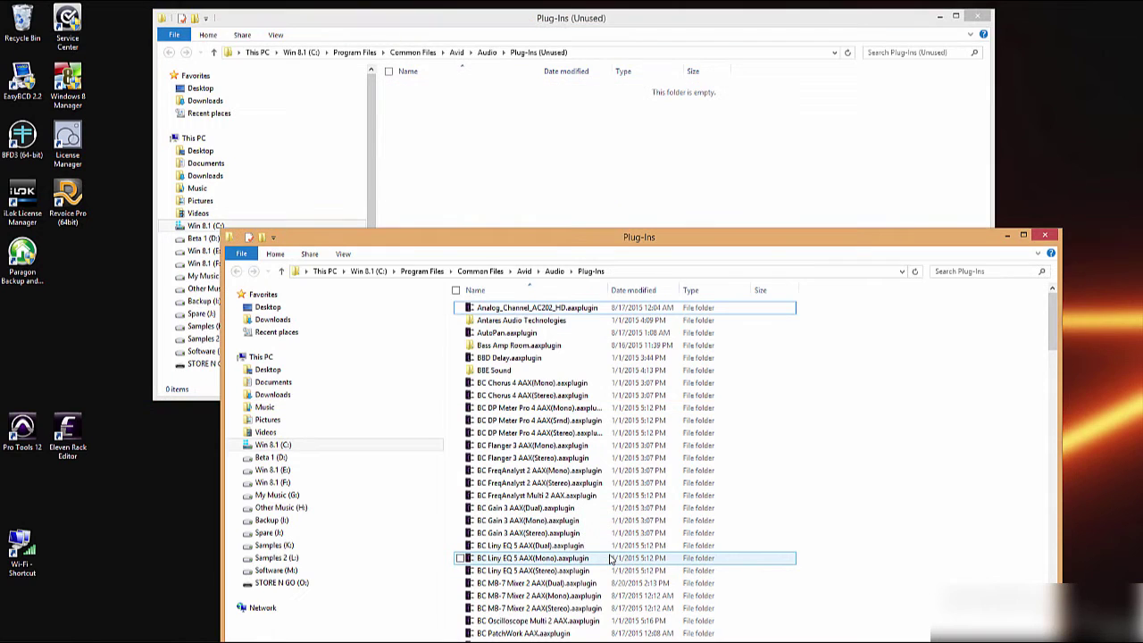
click(1045, 235)
click(978, 16)
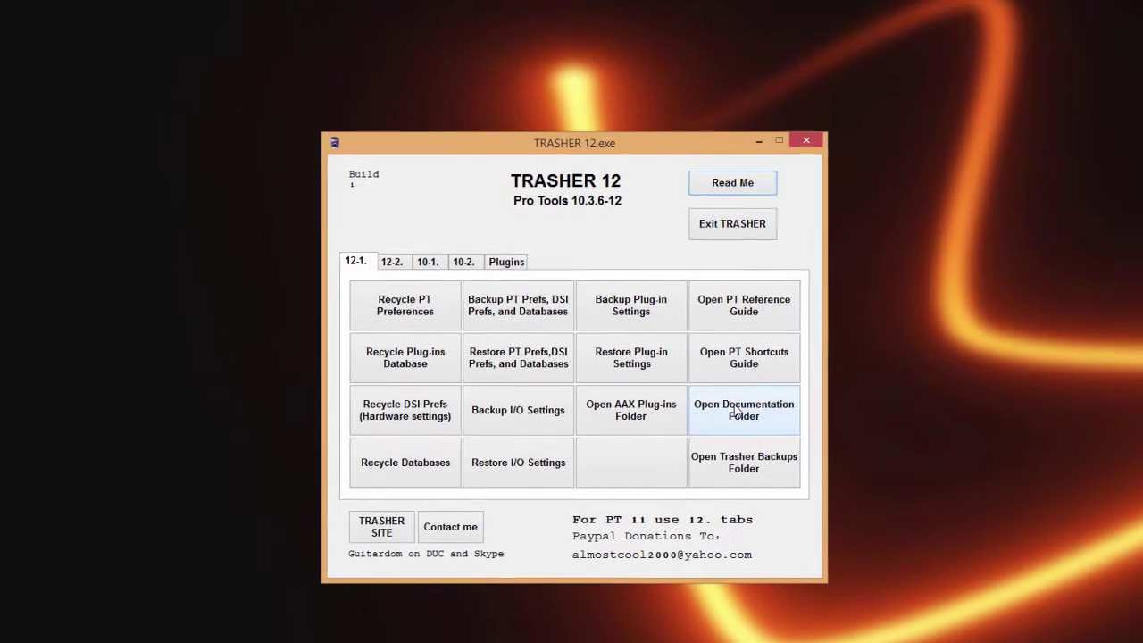
Open the Pro Tools documentation folder and the TRASHER backups folder from the 12-1 functions
click(740, 446)
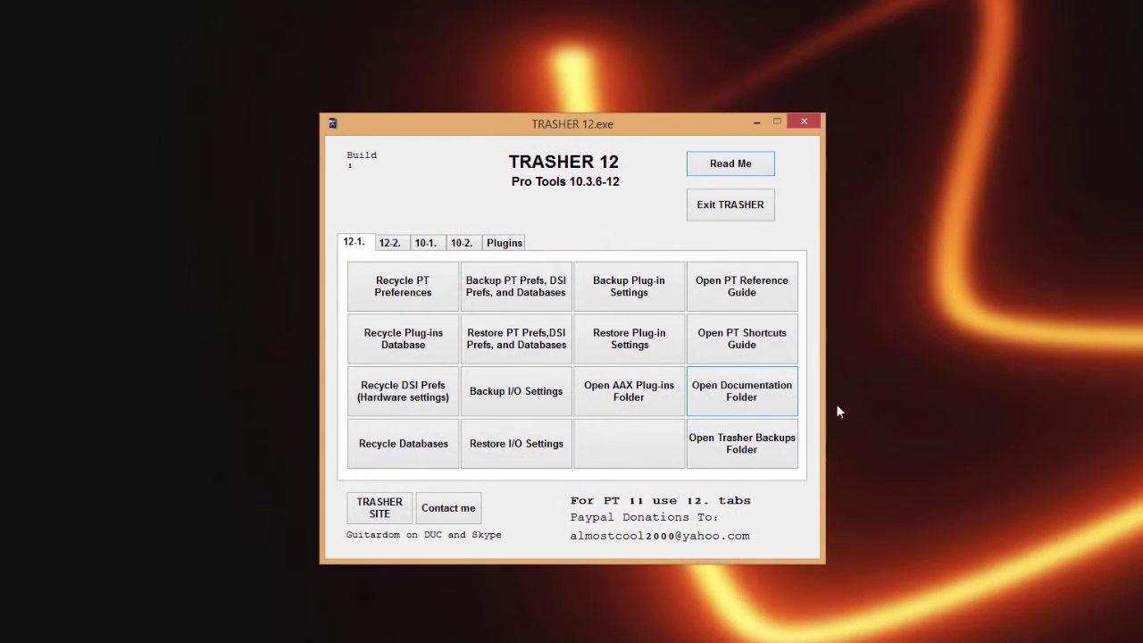
click(728, 447)
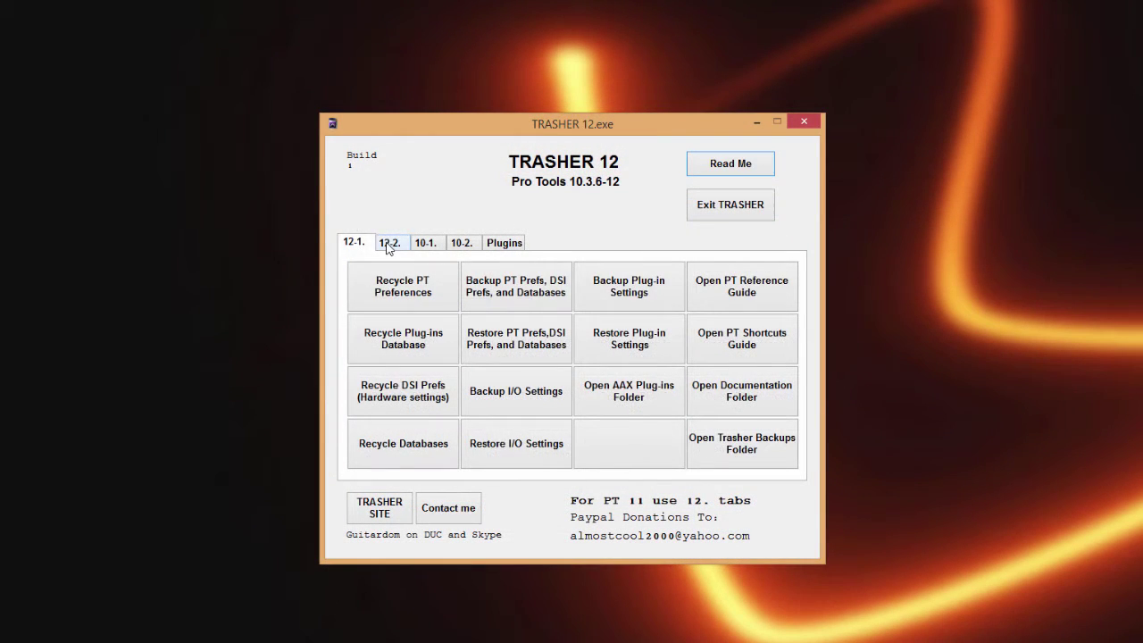
Open the Avid Logs and Crashlog folders from the 12-2 functions, view their contents, and close both windows
click(388, 243)
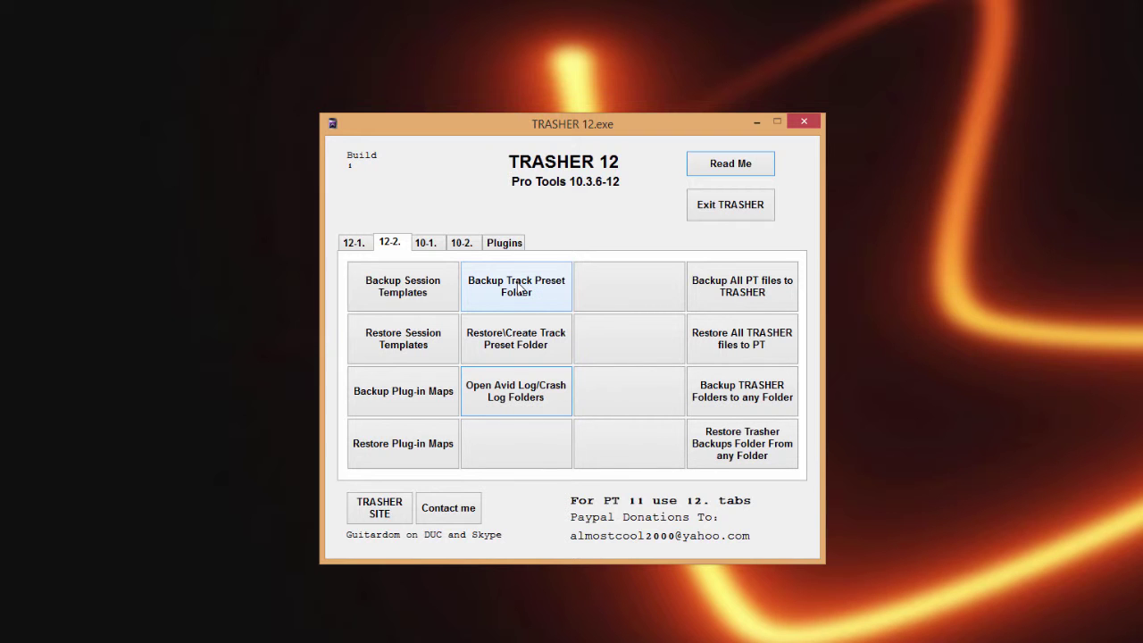
click(513, 393)
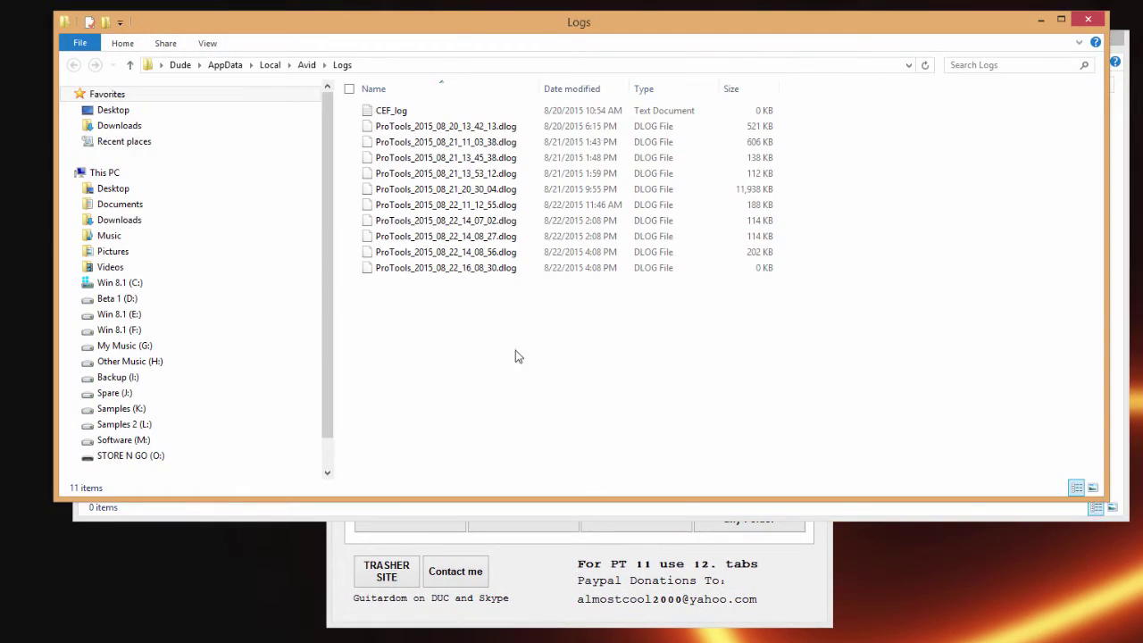
click(1087, 22)
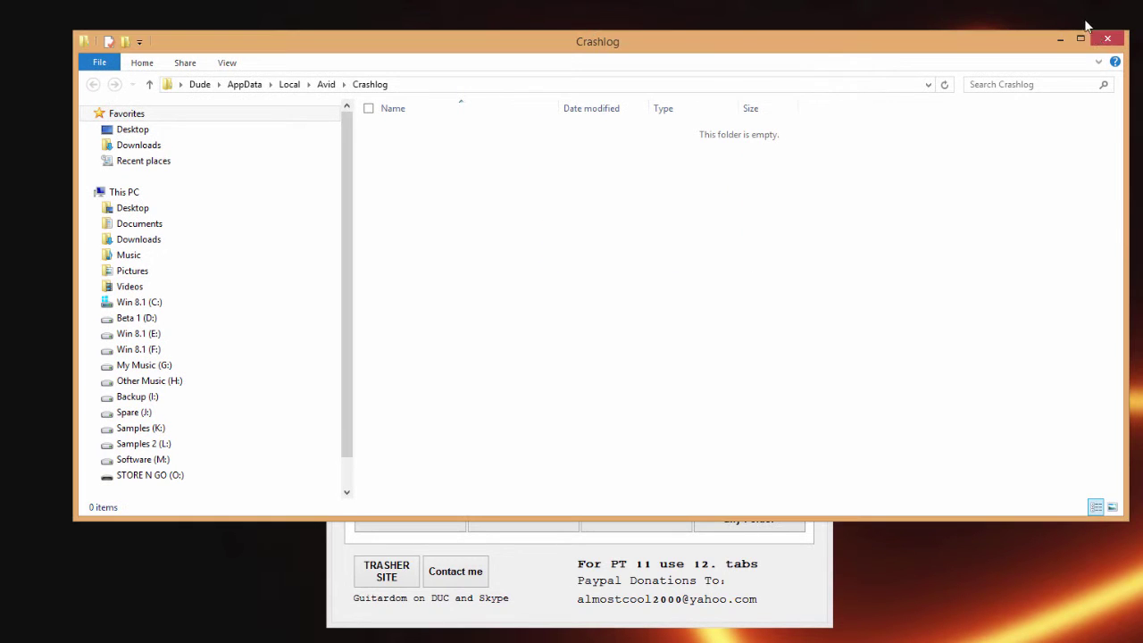
click(1107, 38)
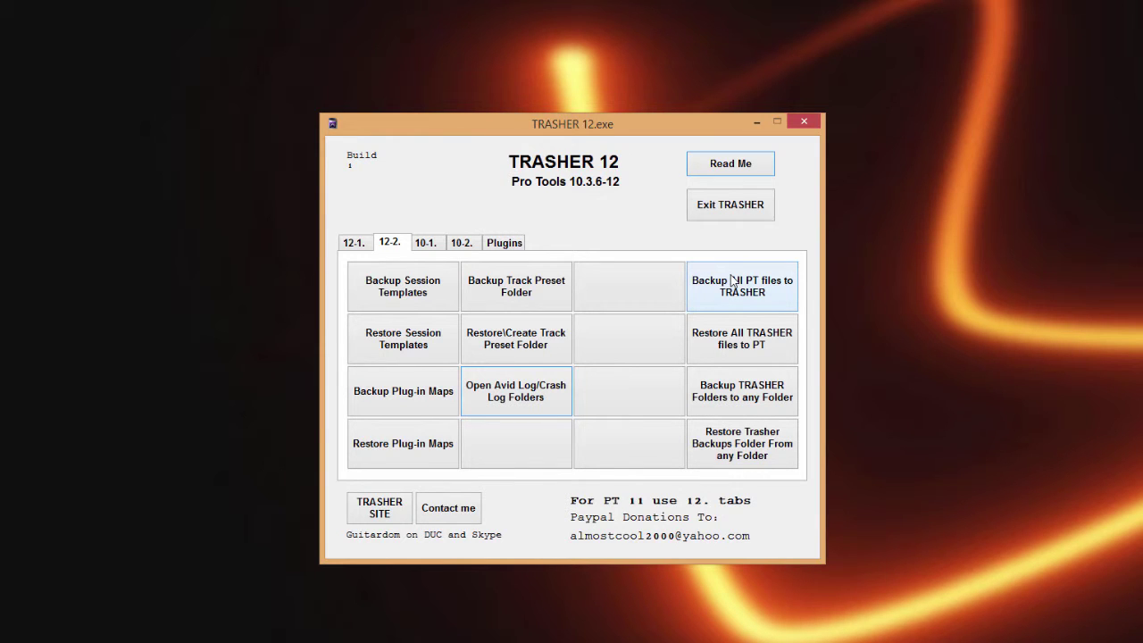
Review the backup and restore functions for 12-1 and 12-2, and the 10-1, 10-2 and Plugins sets
click(349, 244)
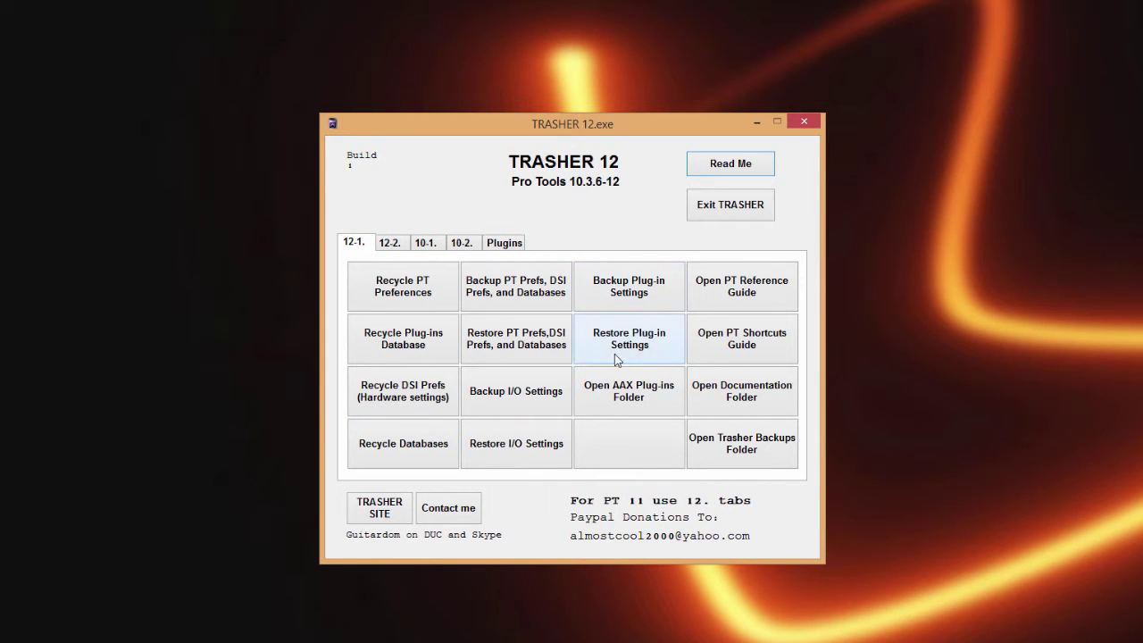
click(389, 244)
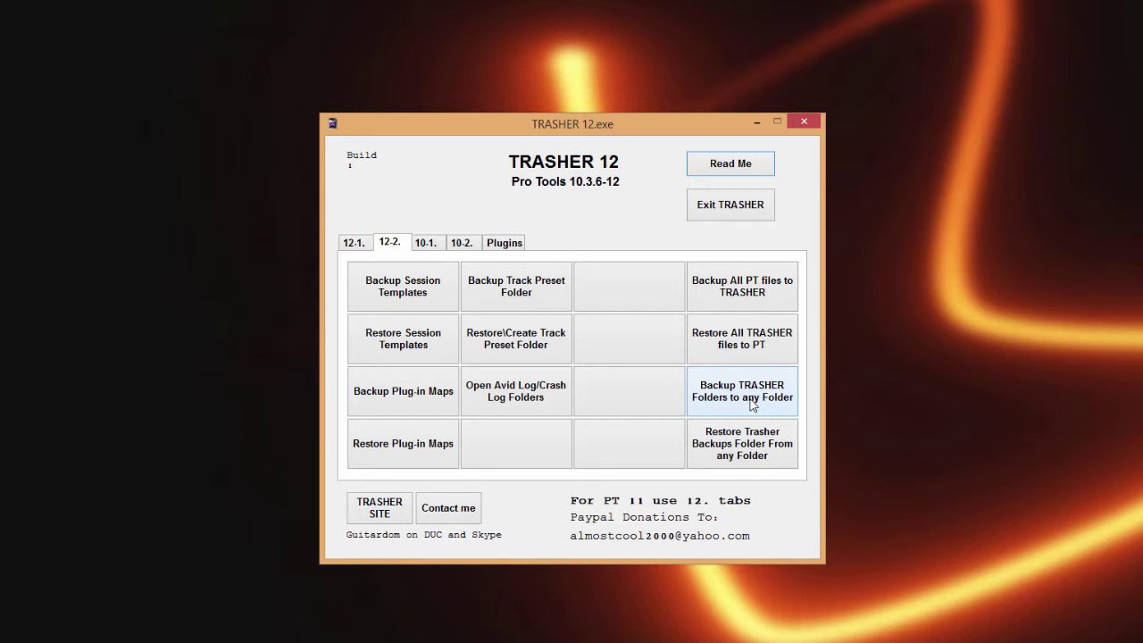
click(427, 246)
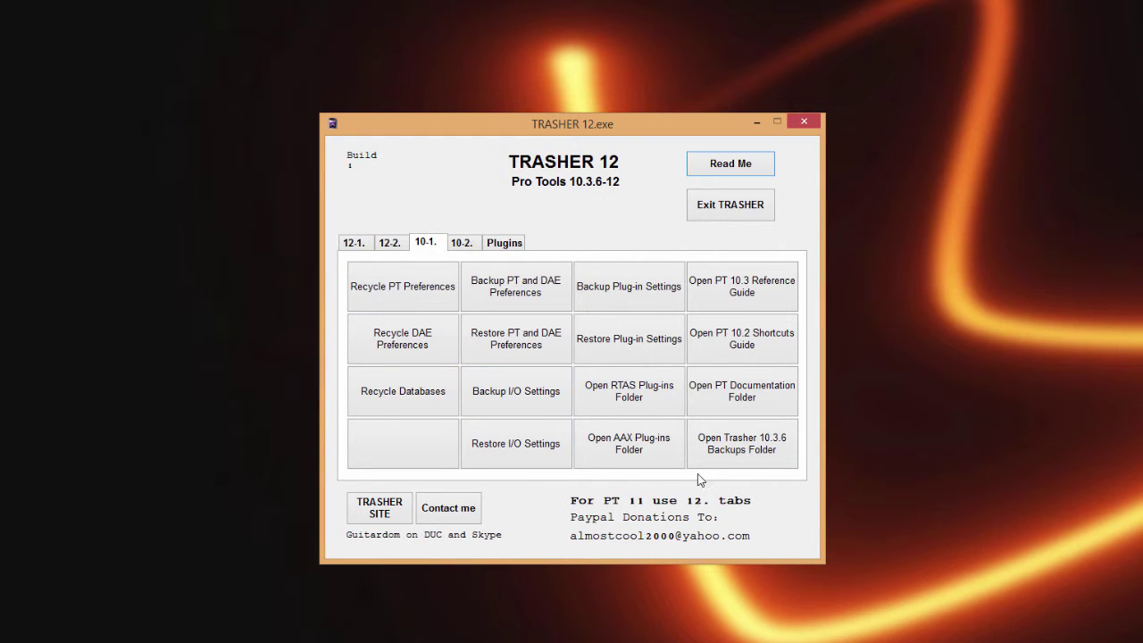
click(461, 243)
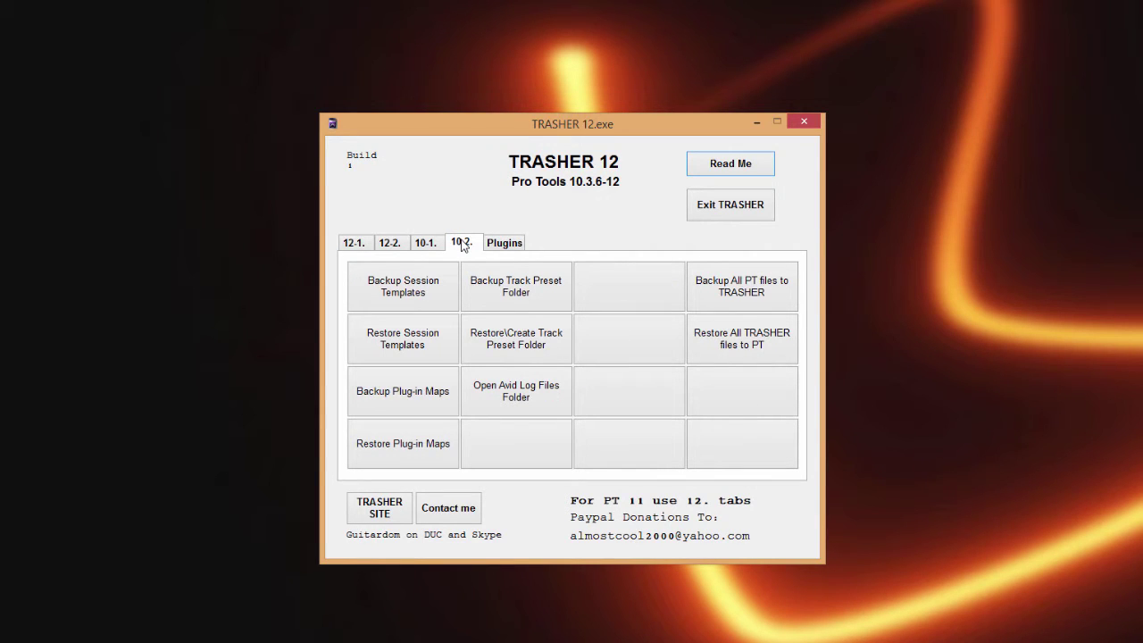
click(517, 248)
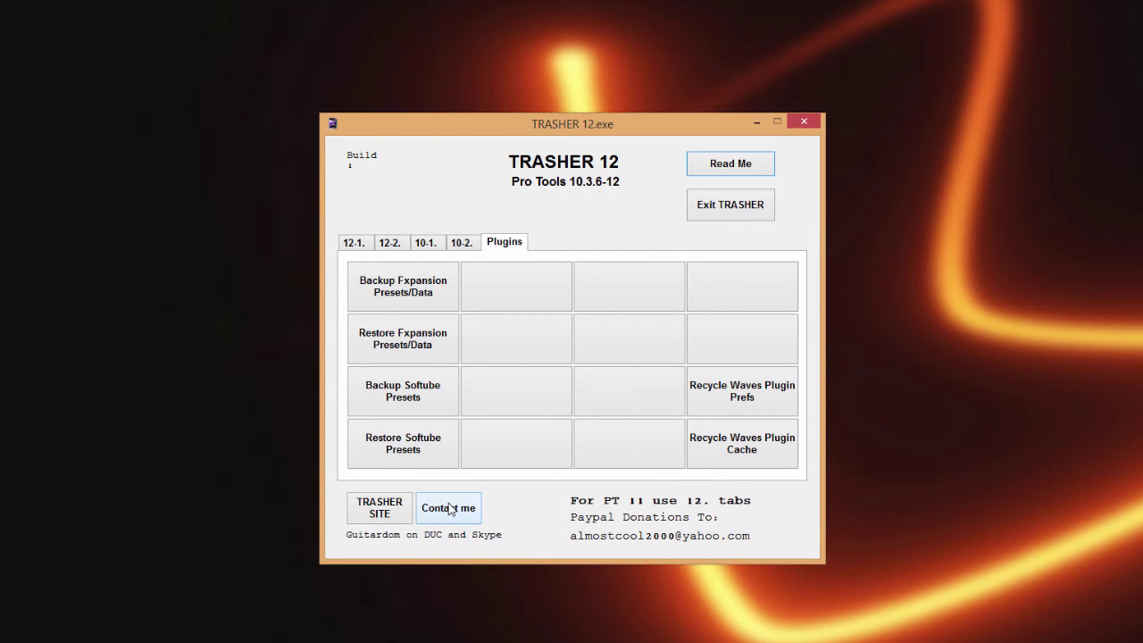
Open the TRASHER website, examine its installation and Builds sections, and return to TRASHER's 12-1 functions
click(379, 516)
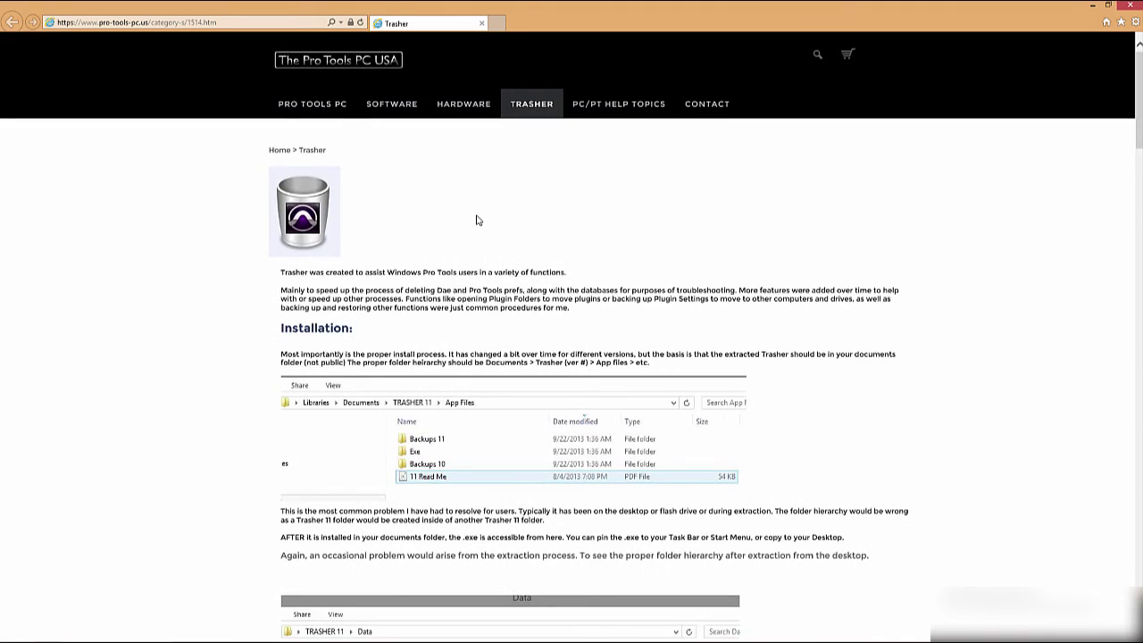
scroll(525, 214, down, 8)
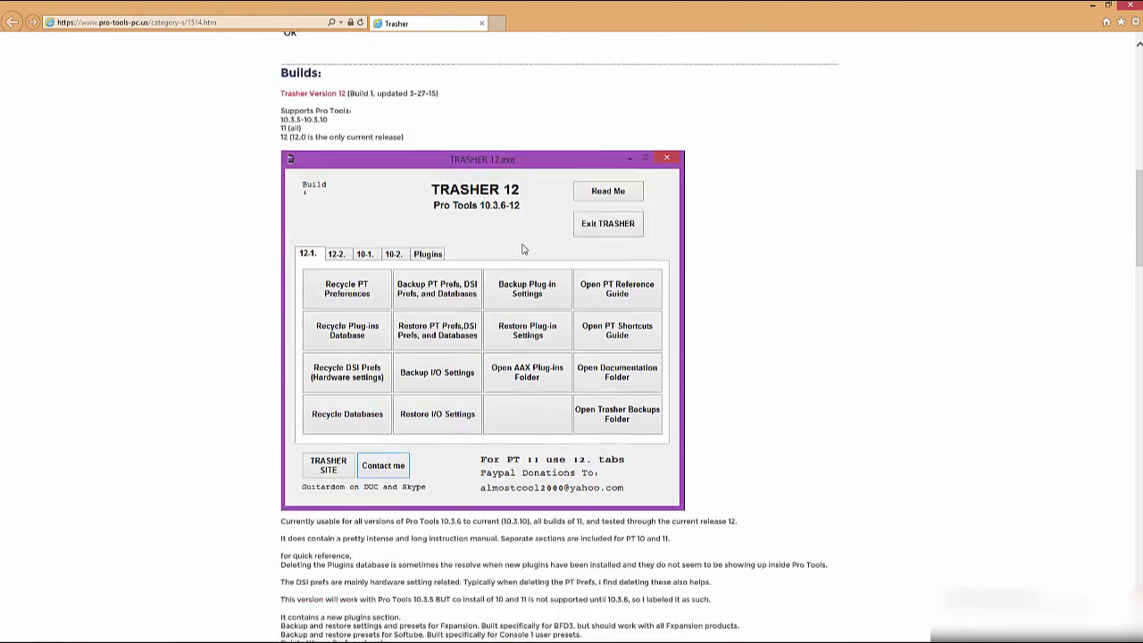
scroll(524, 249, up, 10)
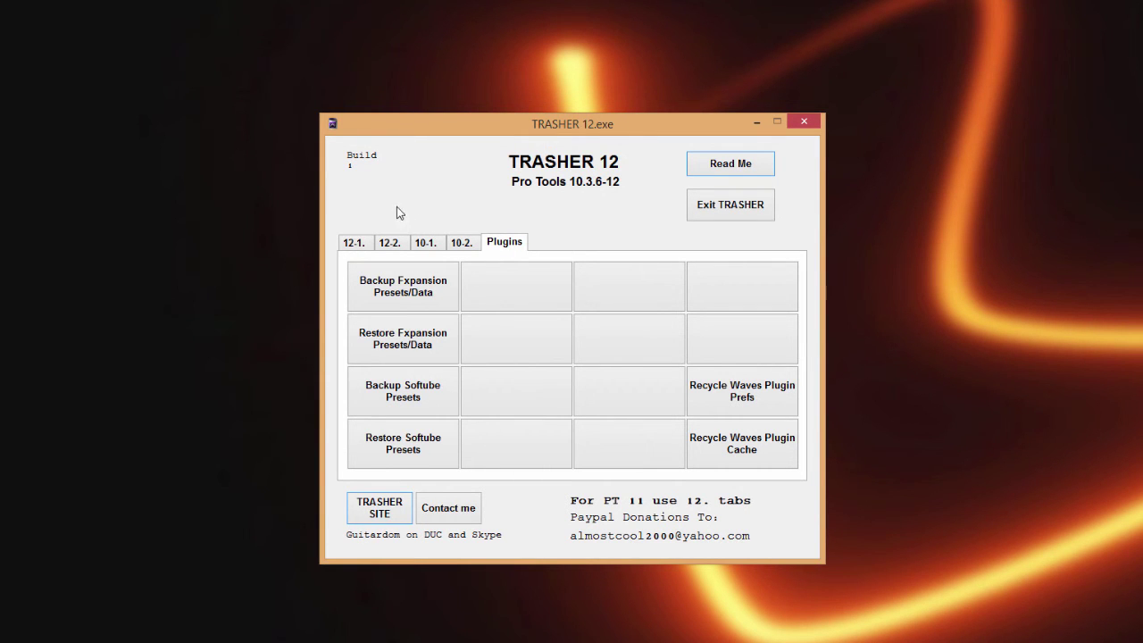
click(353, 245)
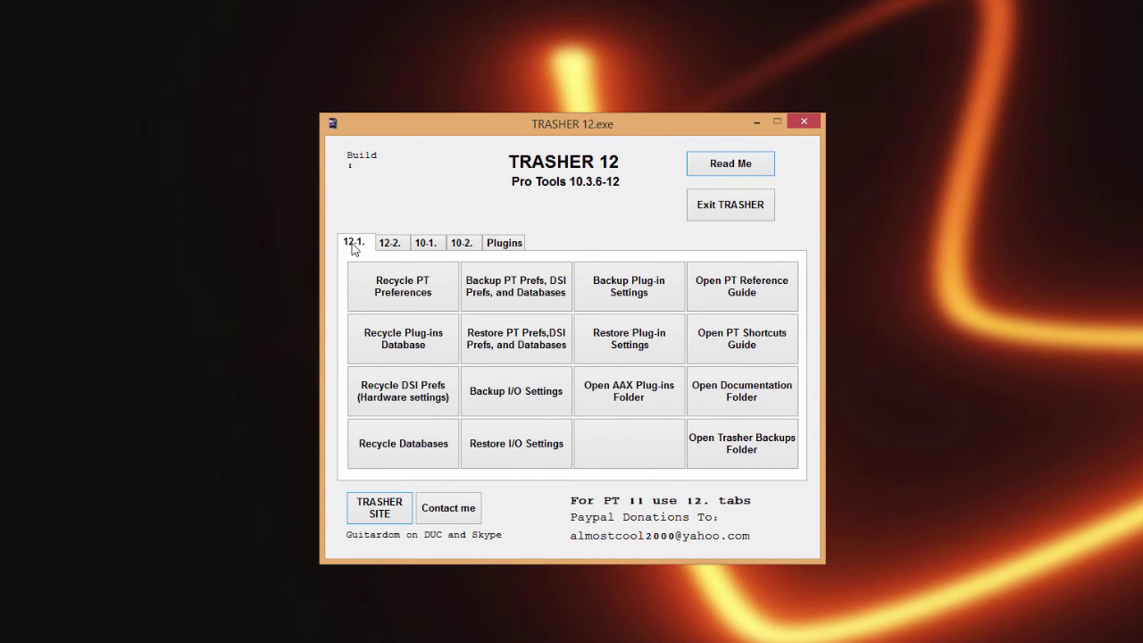